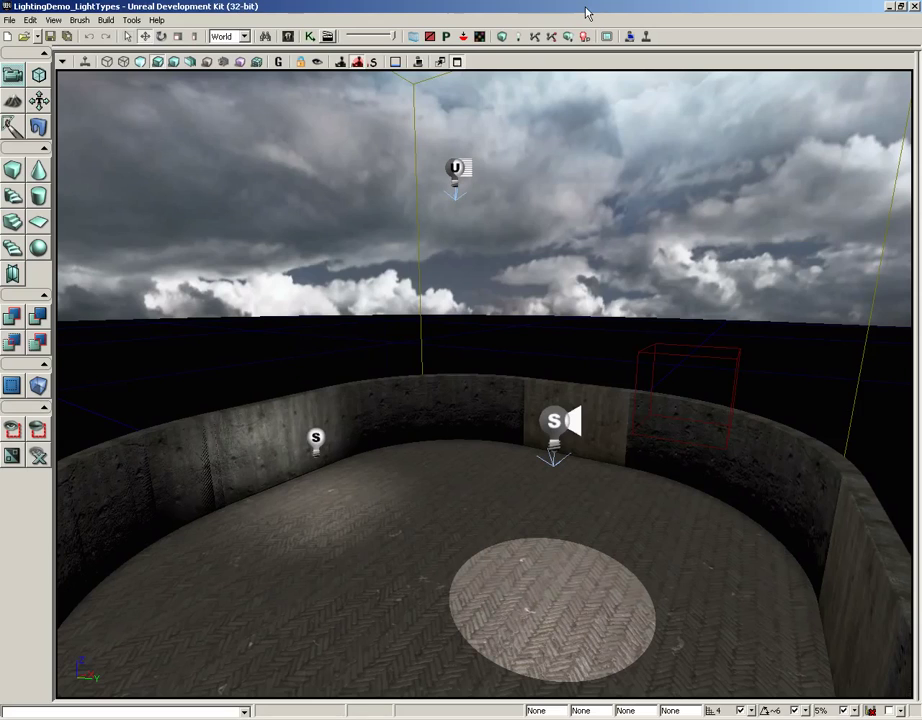
# Step: Open the actor class browser and expand the Light classes, viewing DirectionalLight and PointLight
pyautogui.click(287, 38)
pyautogui.click(295, 55)
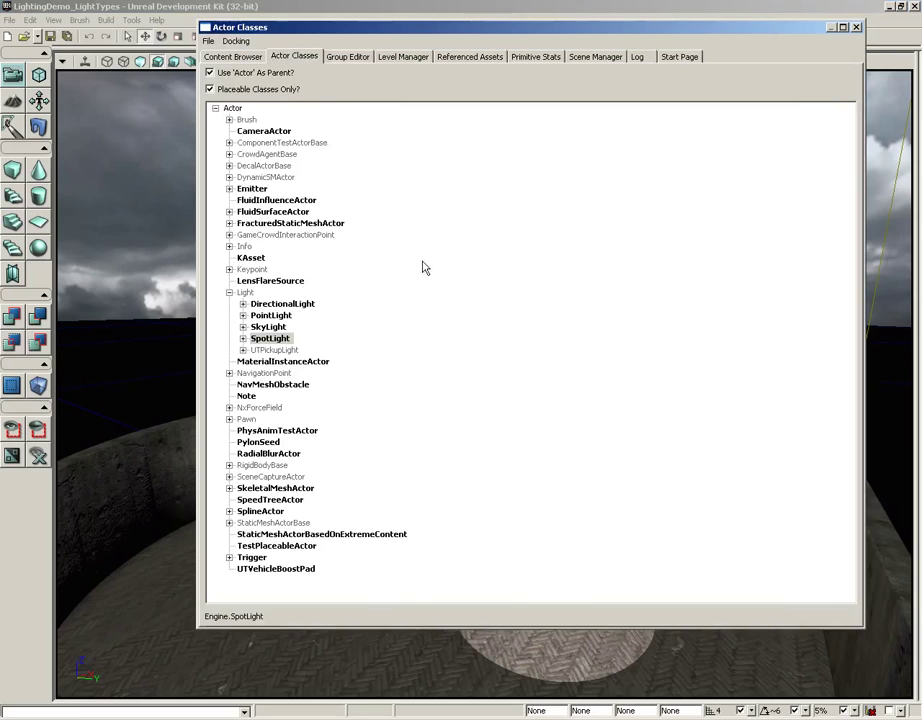
pyautogui.click(255, 292)
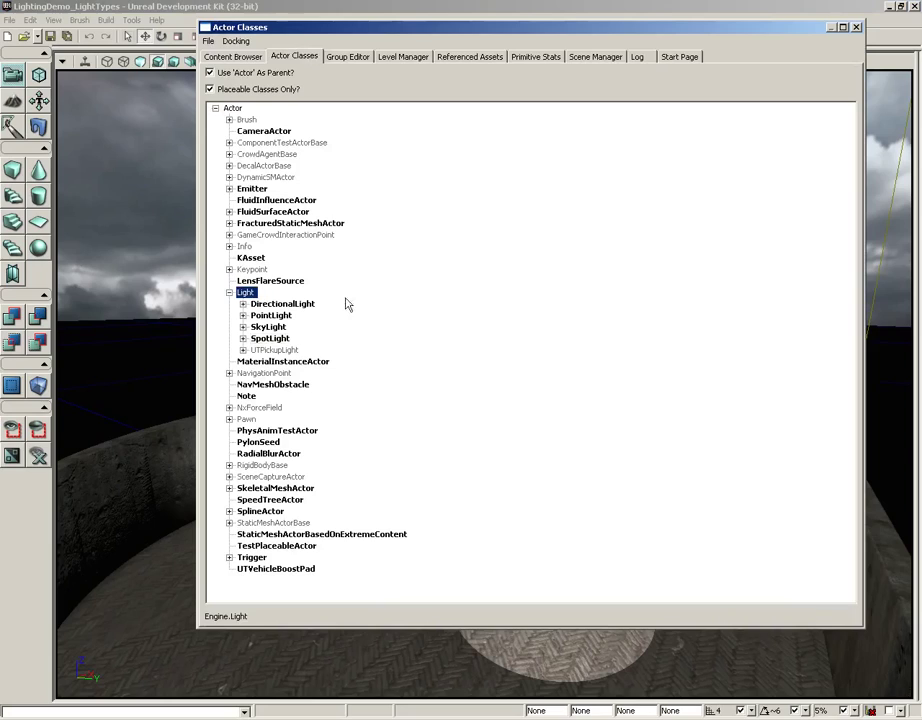
pyautogui.click(229, 293)
pyautogui.click(229, 293)
pyautogui.click(302, 308)
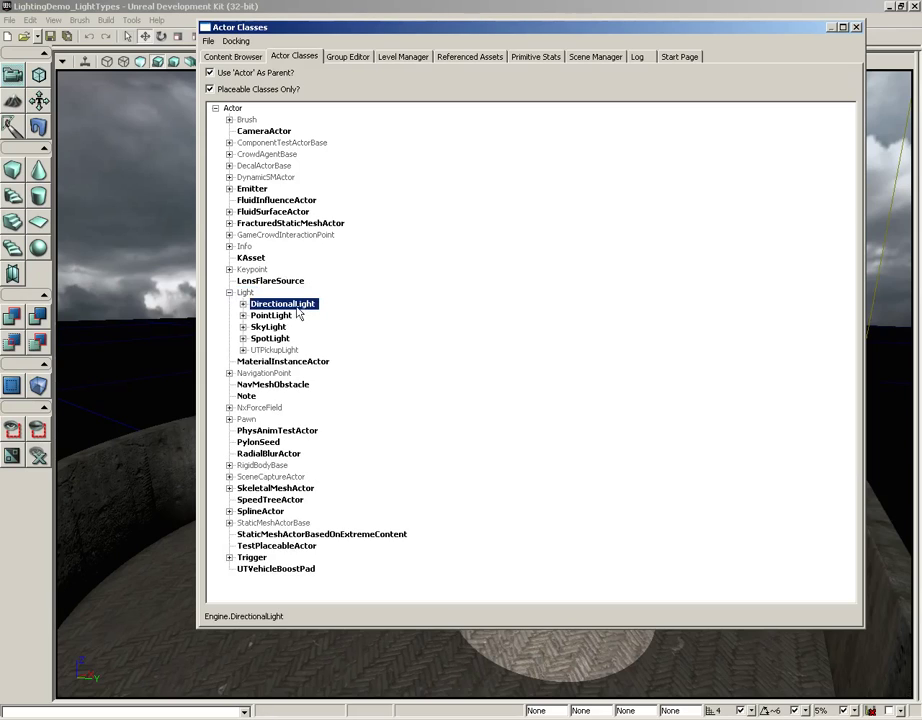
pyautogui.click(285, 316)
pyautogui.press('Down')
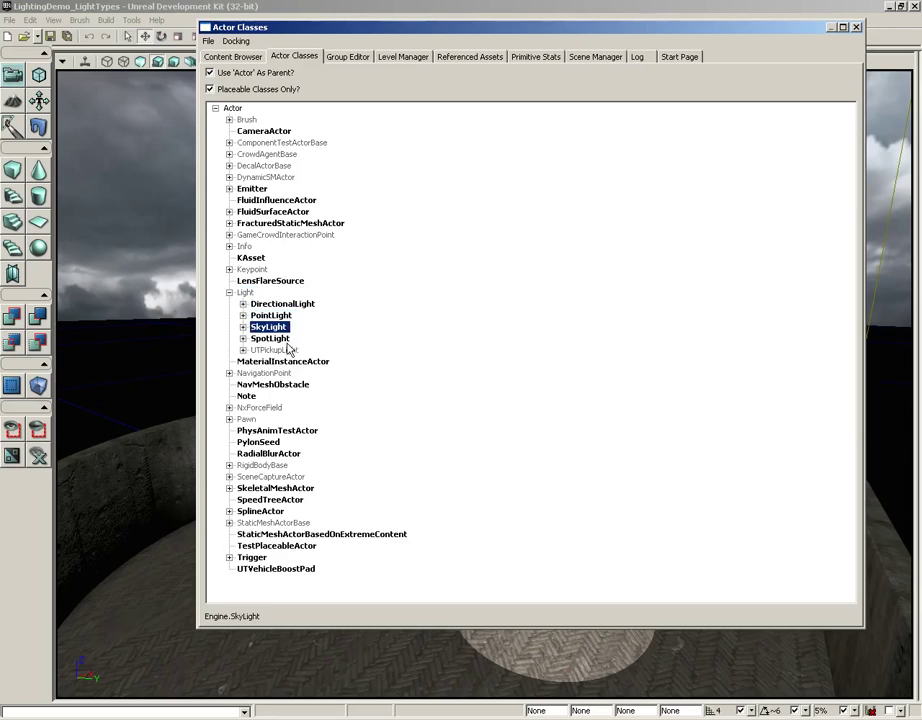
pyautogui.press('Down')
pyautogui.press('Down')
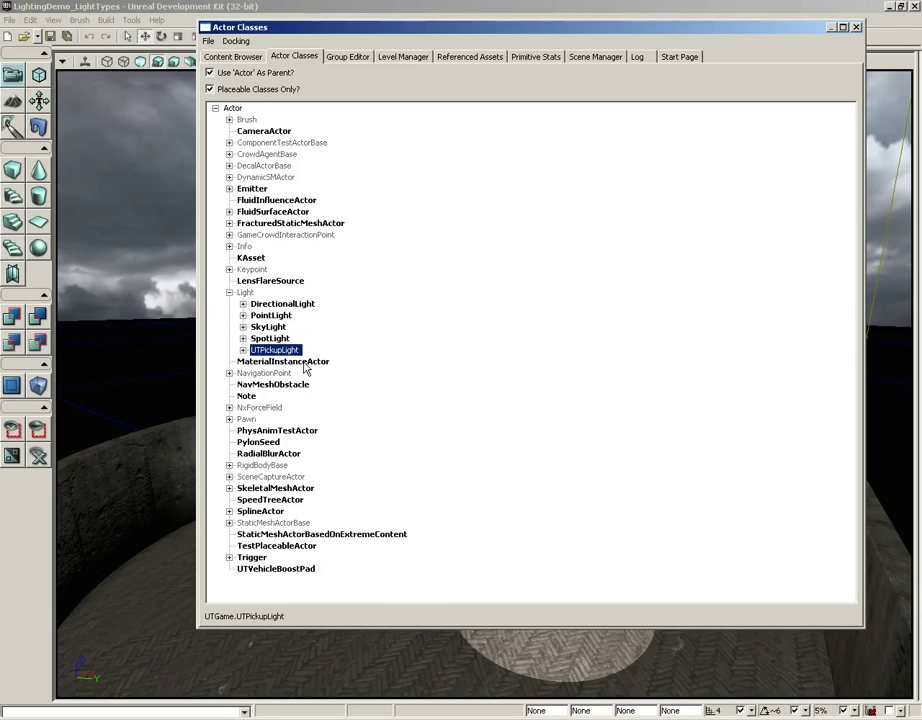
# Step: Review the SkyLight, PointLight, SpotLight and DirectionalLight classes, then close the browser
pyautogui.click(268, 327)
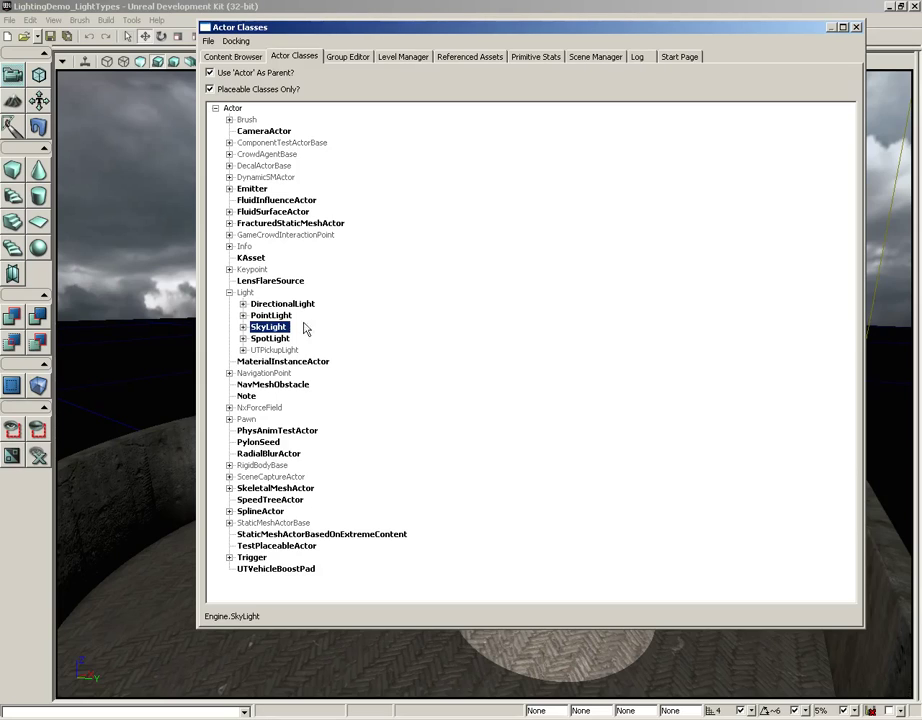
pyautogui.click(270, 315)
pyautogui.click(269, 338)
pyautogui.click(282, 303)
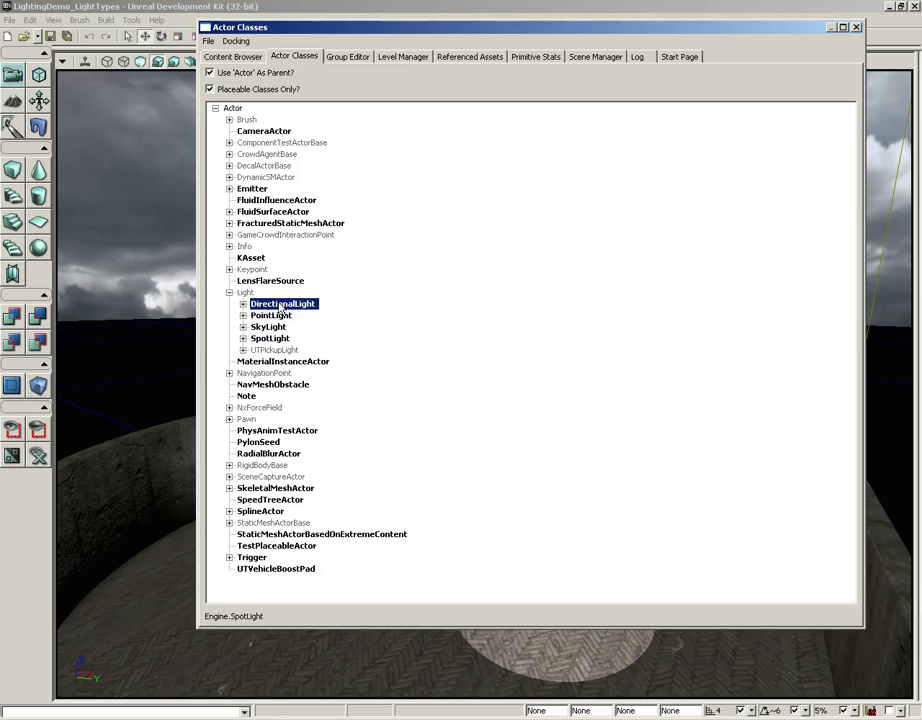
pyautogui.click(856, 27)
# Step: Select PointLight_0 on the arena wall and frame its radius sphere
pyautogui.moveTo(442, 471)
pyautogui.mouseDown()
pyautogui.moveTo(337, 345)
pyautogui.moveTo(307, 354)
pyautogui.moveTo(426, 463)
pyautogui.mouseUp()
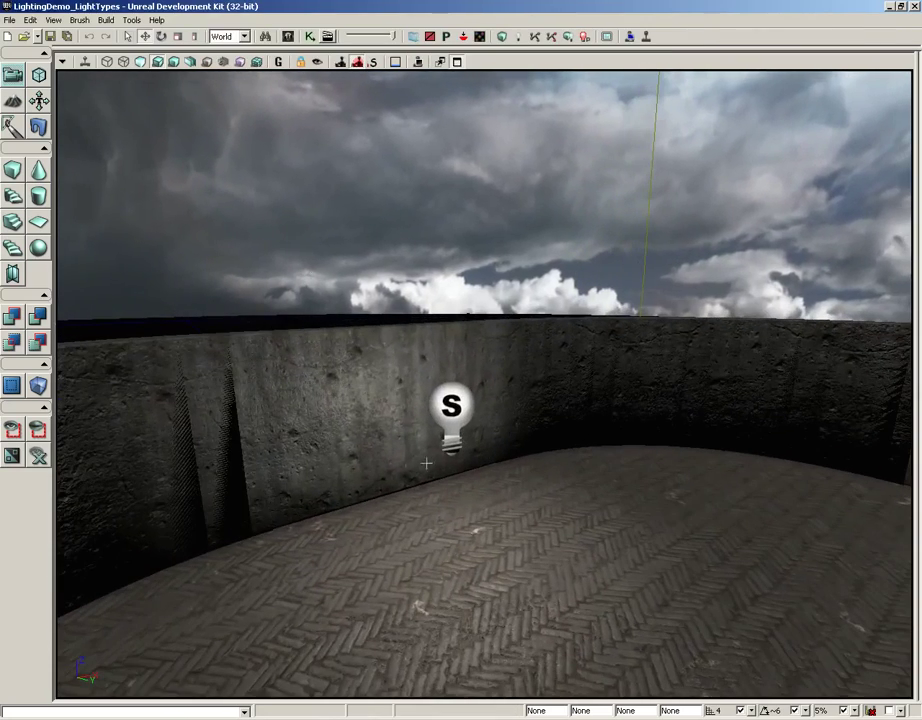
pyautogui.click(461, 408)
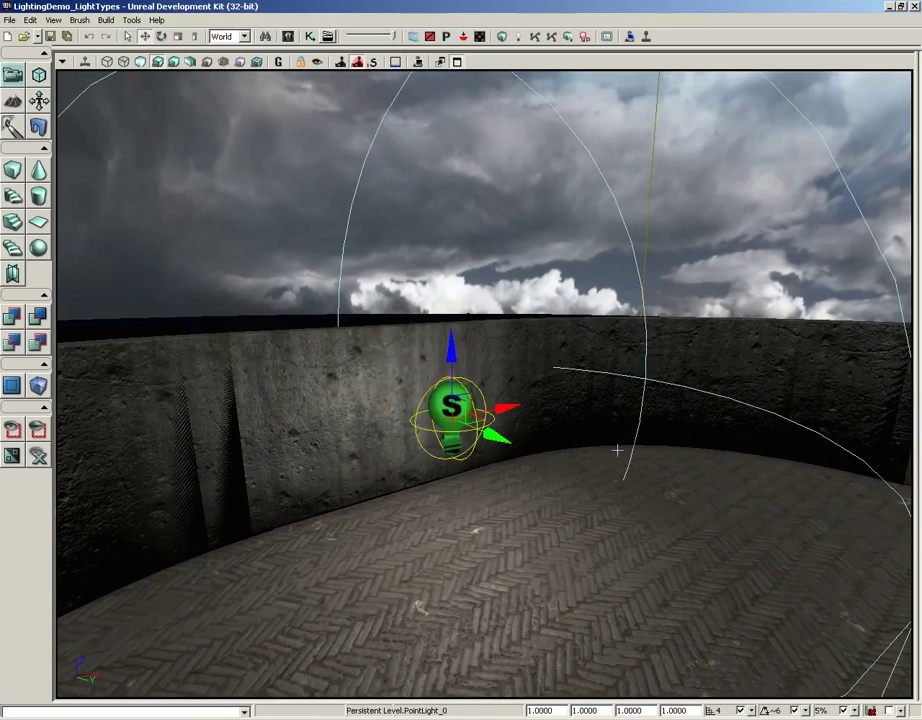
pyautogui.moveTo(617, 449); pyautogui.dragTo(614, 437)
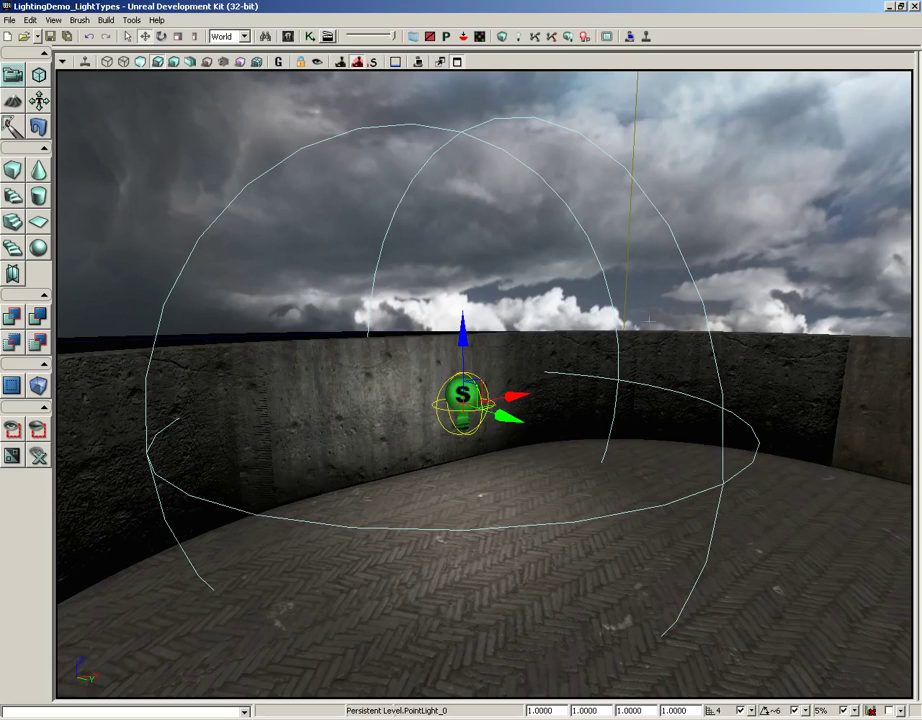
pyautogui.moveTo(638, 448); pyautogui.dragTo(636, 445)
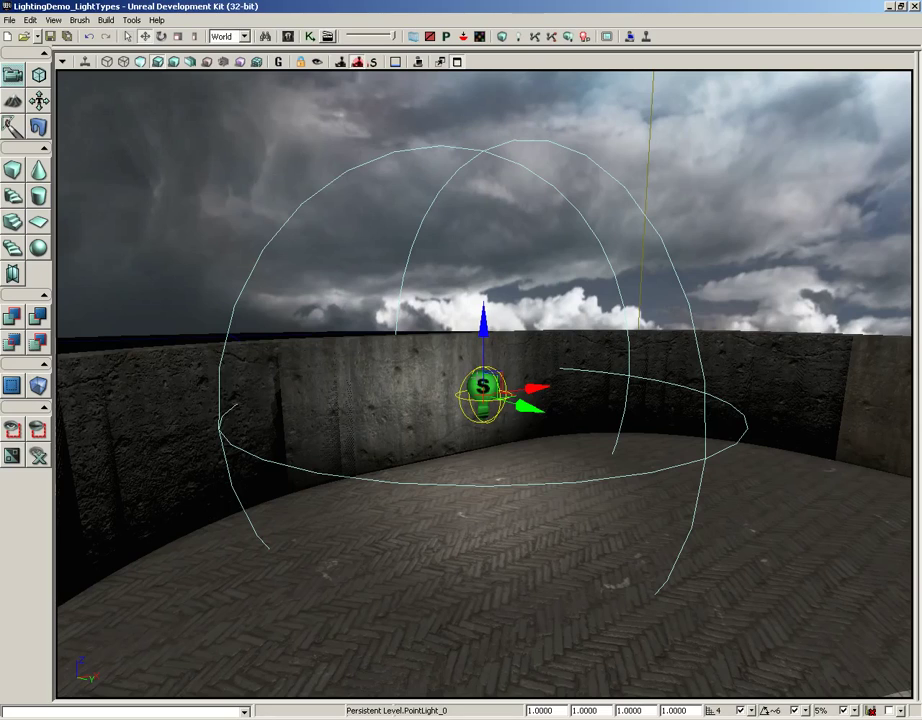
# Step: Expand PointLight_0's PointLightComponent properties and drag Radius to about 270.88
pyautogui.press('F4')
pyautogui.click(637, 214)
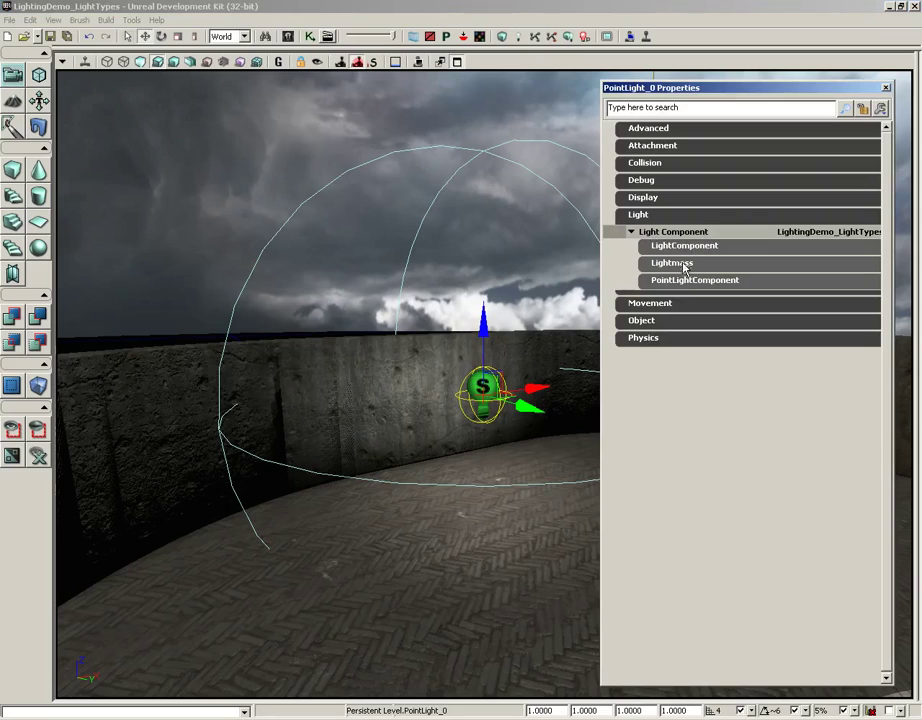
pyautogui.click(678, 281)
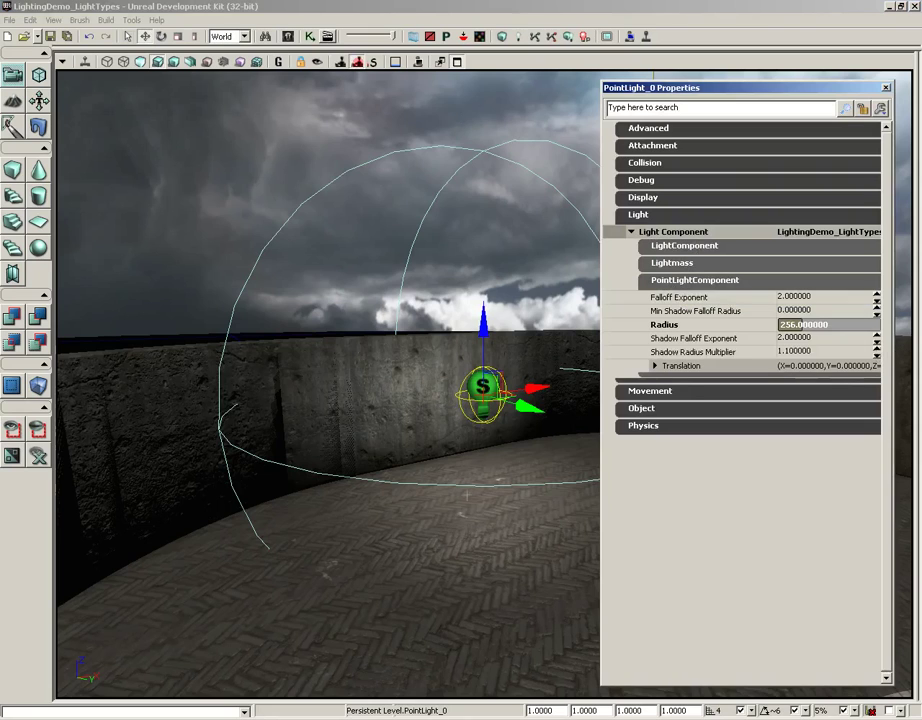
pyautogui.moveTo(350, 386)
pyautogui.mouseDown(button='right')
pyautogui.moveTo(504, 487)
pyautogui.moveTo(504, 440)
pyautogui.mouseUp(button='right')
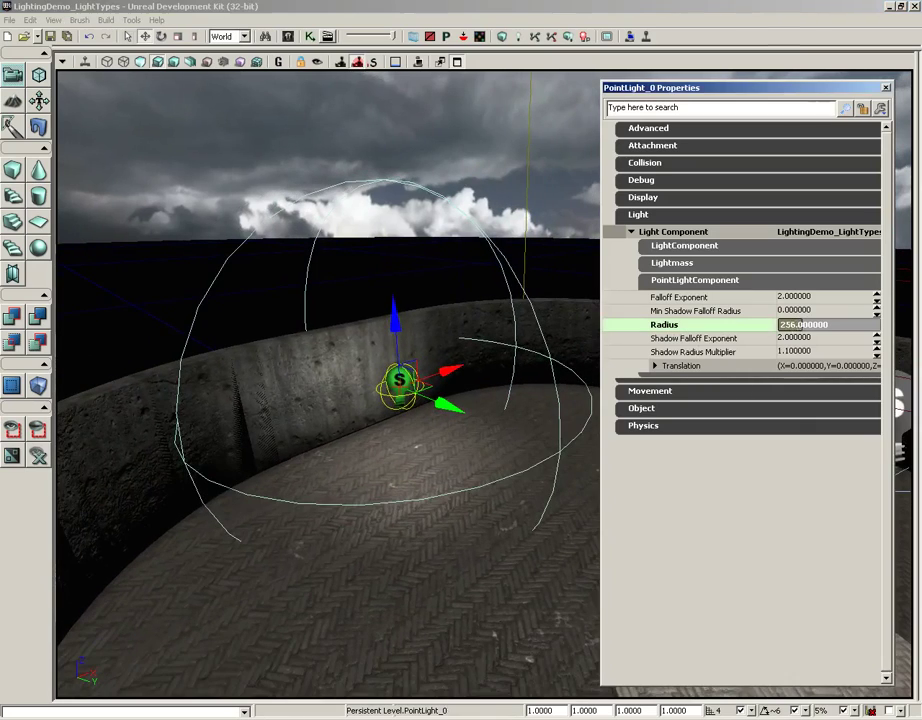
pyautogui.moveTo(813, 319)
pyautogui.mouseDown()
pyautogui.moveTo(788, 325)
pyautogui.moveTo(805, 325)
pyautogui.mouseUp()
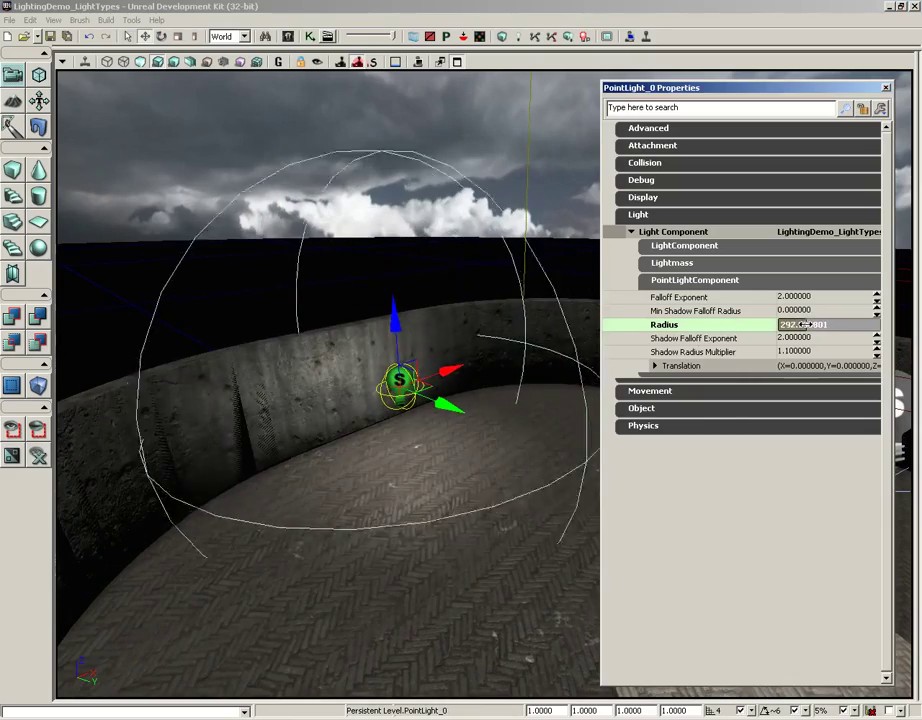
# Step: Try Falloff Exponent values 0.0001 and 1, then set it back to 2
pyautogui.click(800, 297)
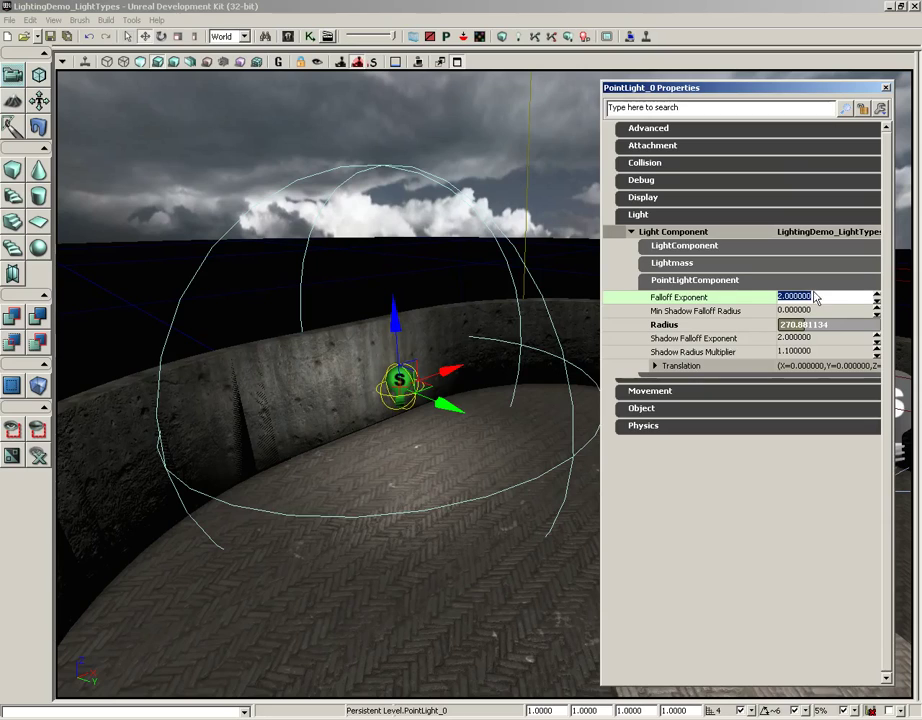
pyautogui.write('0.0001')
pyautogui.press('Return')
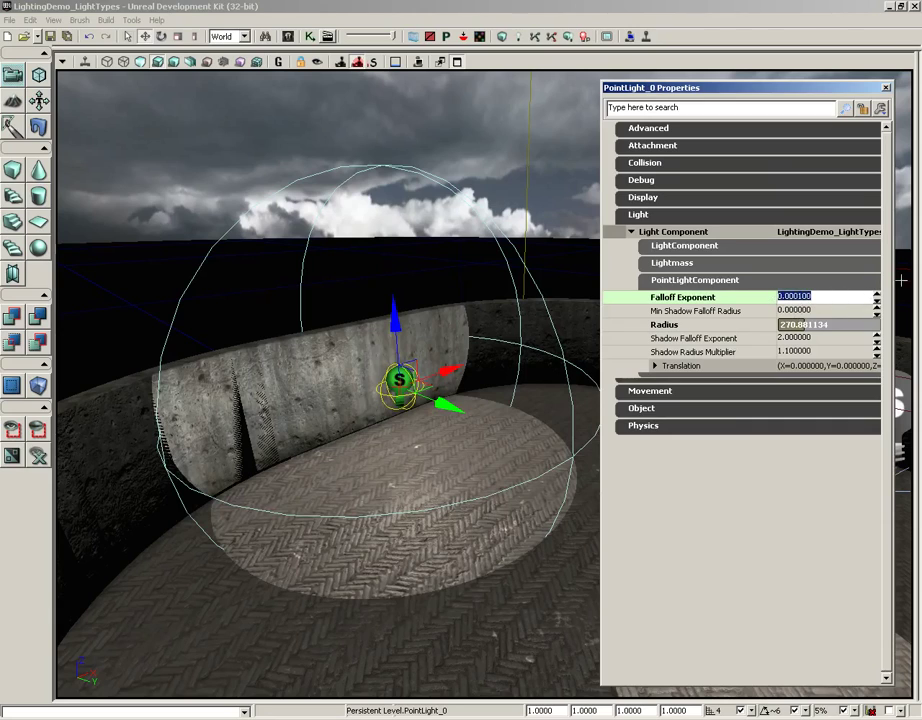
pyautogui.write('1')
pyautogui.press('Return')
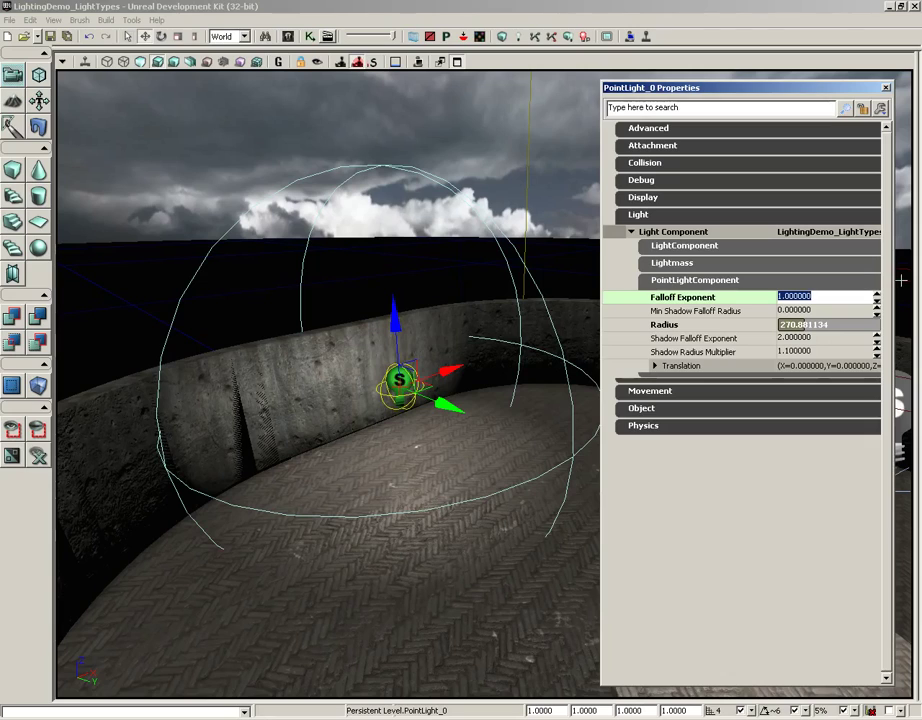
pyautogui.write('2')
pyautogui.press('Return')
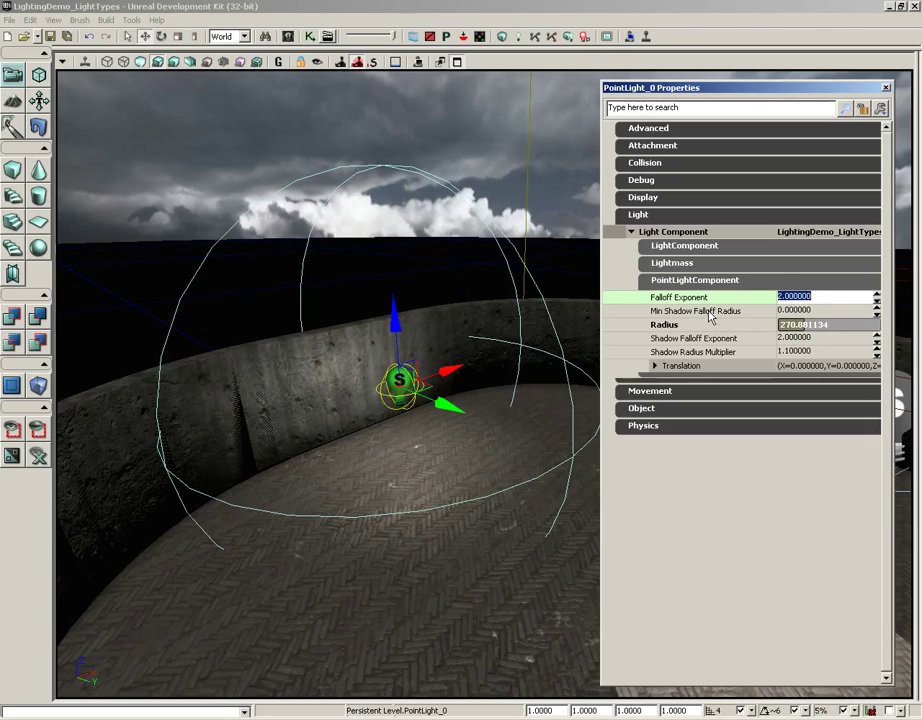
pyautogui.click(706, 311)
pyautogui.click(700, 338)
# Step: Step through the shadow falloff properties and expand the Translation X, Y, Z offsets
pyautogui.click(728, 351)
pyautogui.click(726, 312)
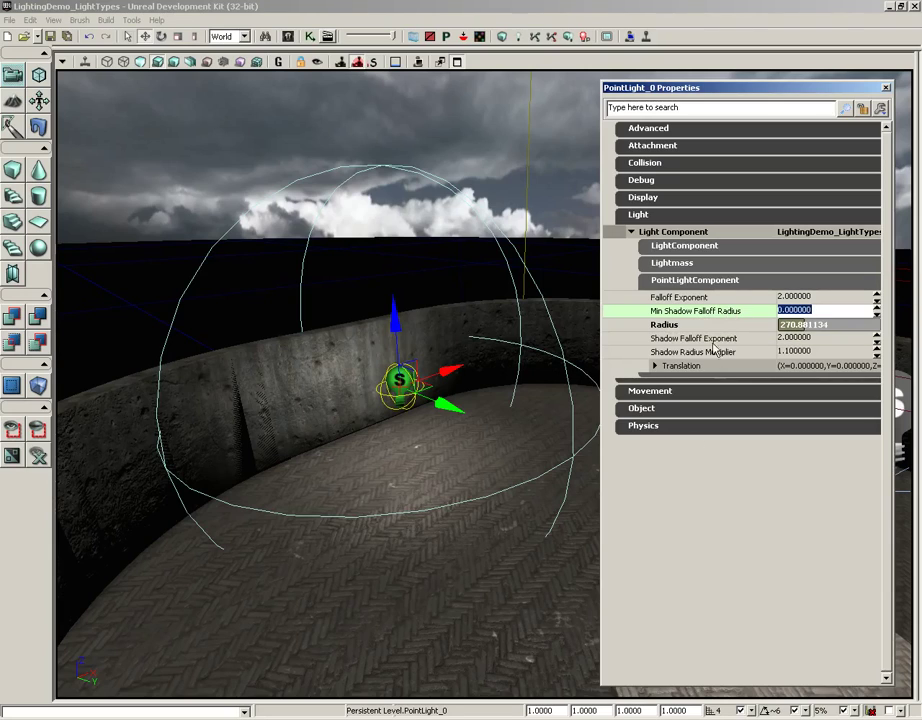
pyautogui.press('Tab')
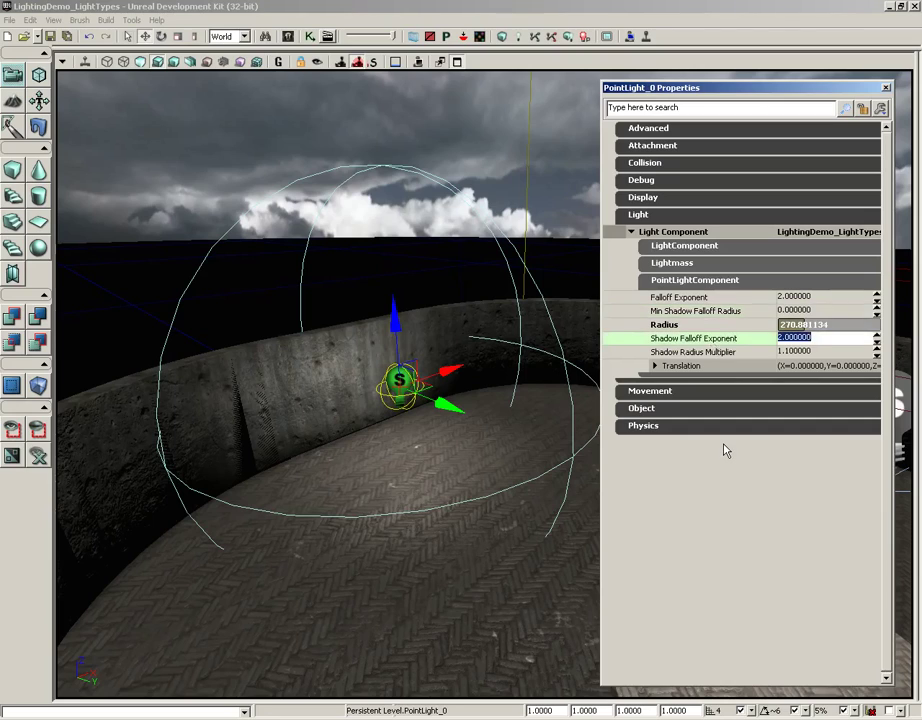
pyautogui.click(669, 352)
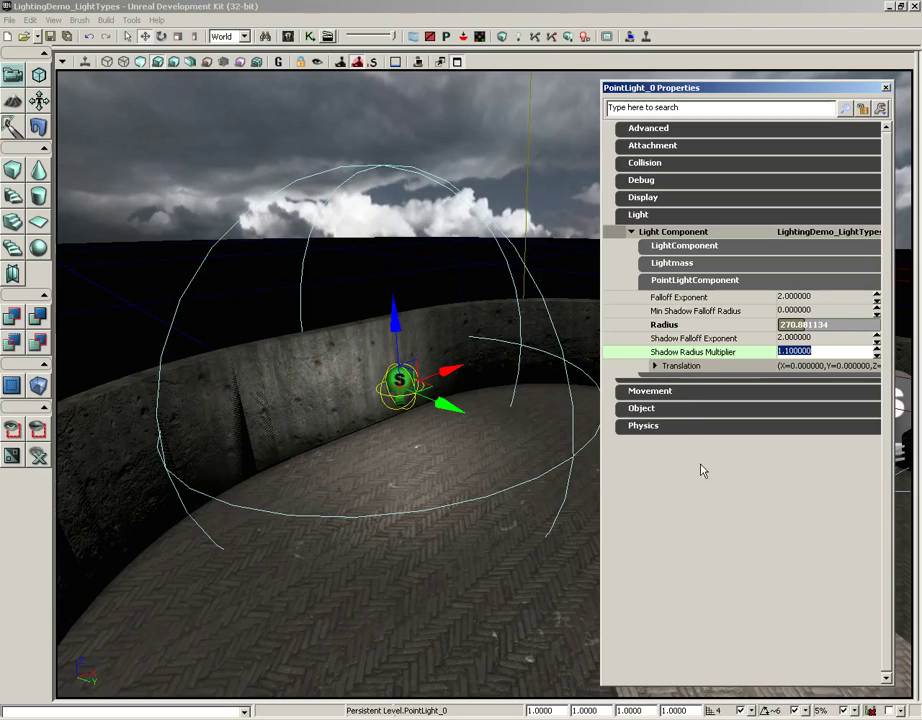
pyautogui.click(655, 365)
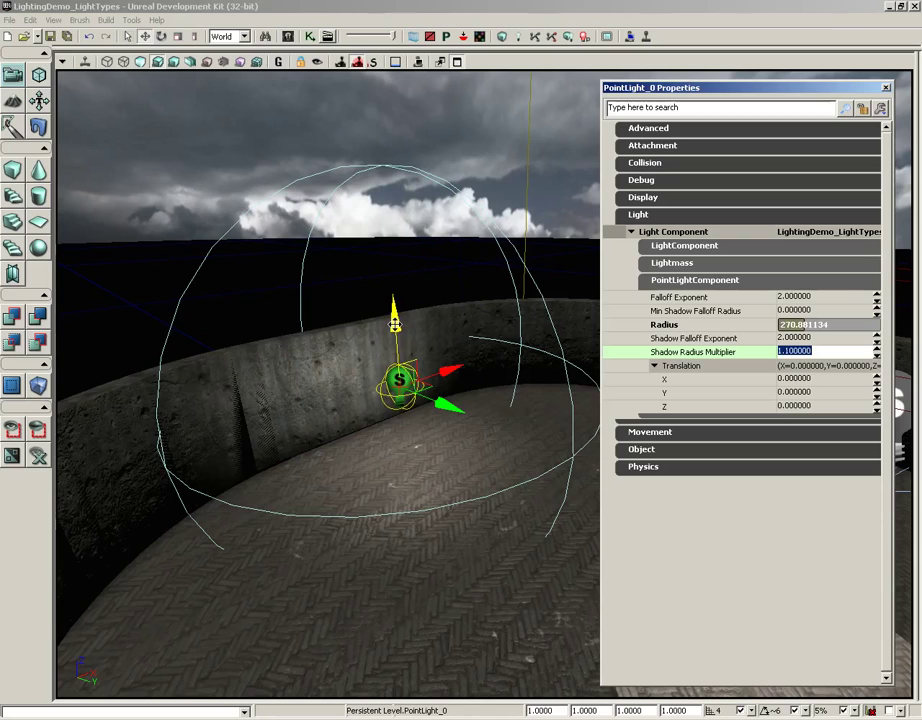
# Step: Raise the point light with a Translation Z offset of 128
pyautogui.moveTo(395, 323); pyautogui.dragTo(393, 273)
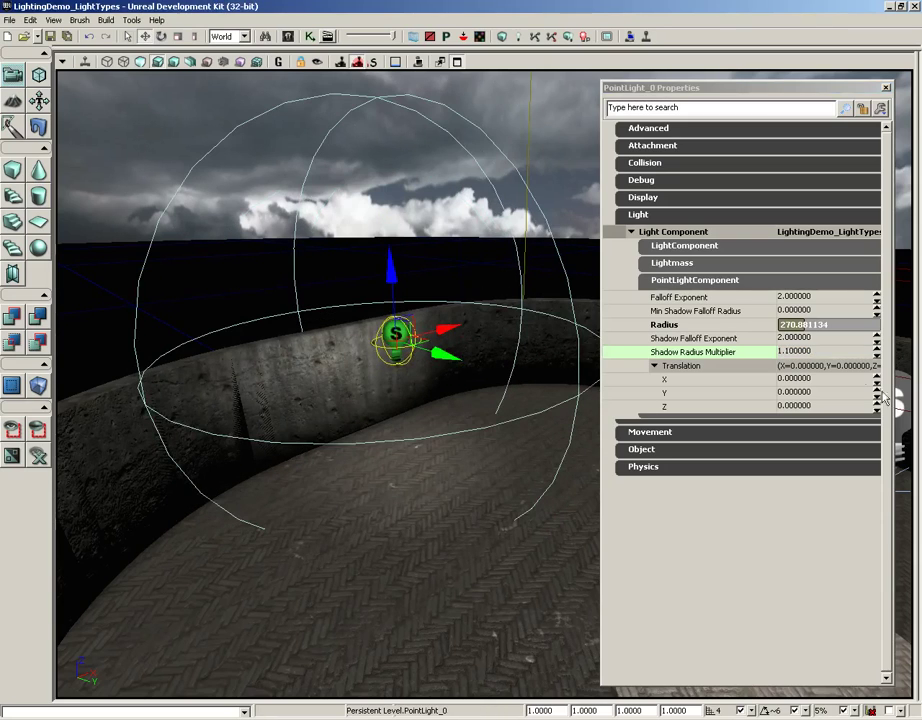
pyautogui.click(785, 380)
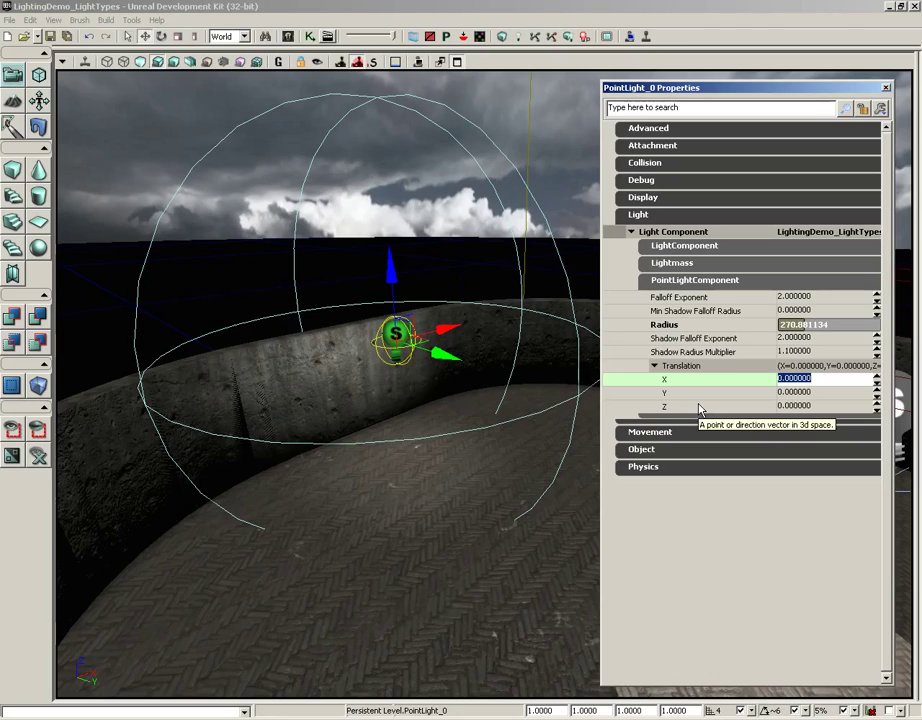
pyautogui.click(816, 406)
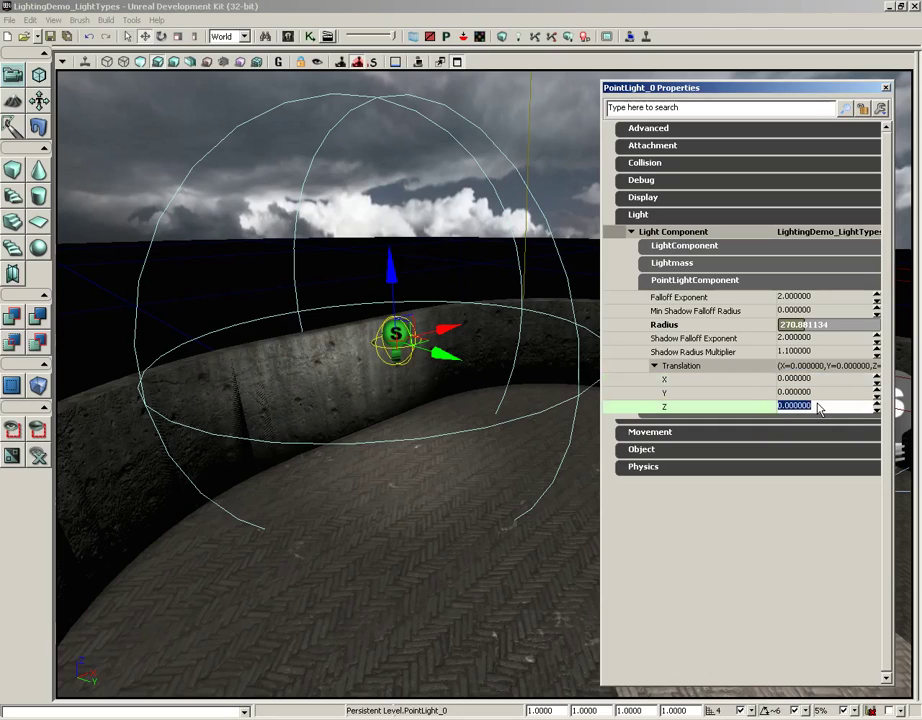
pyautogui.write('128')
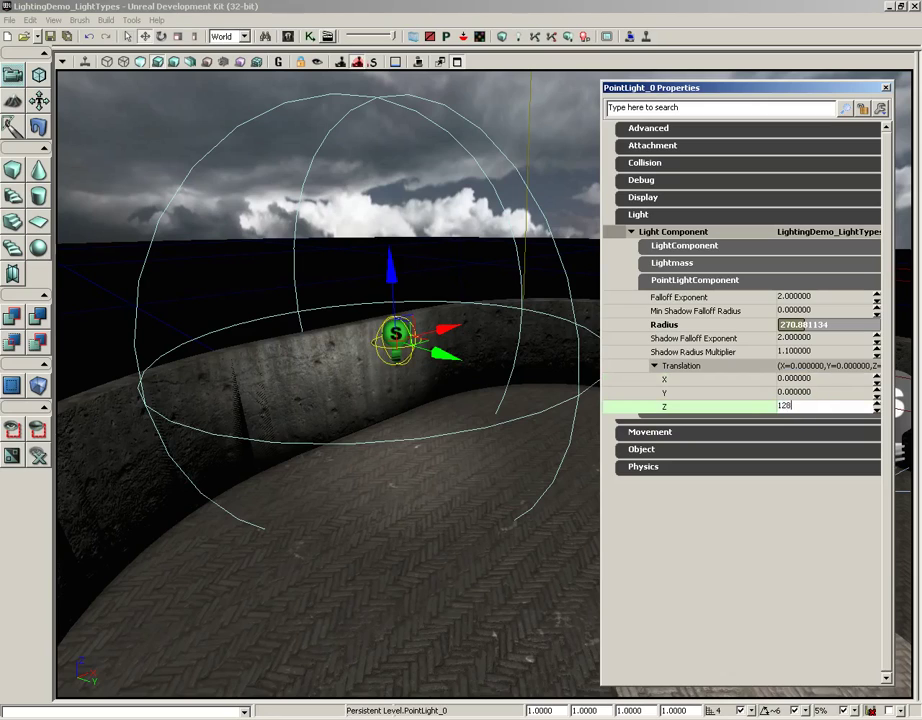
pyautogui.press('Return')
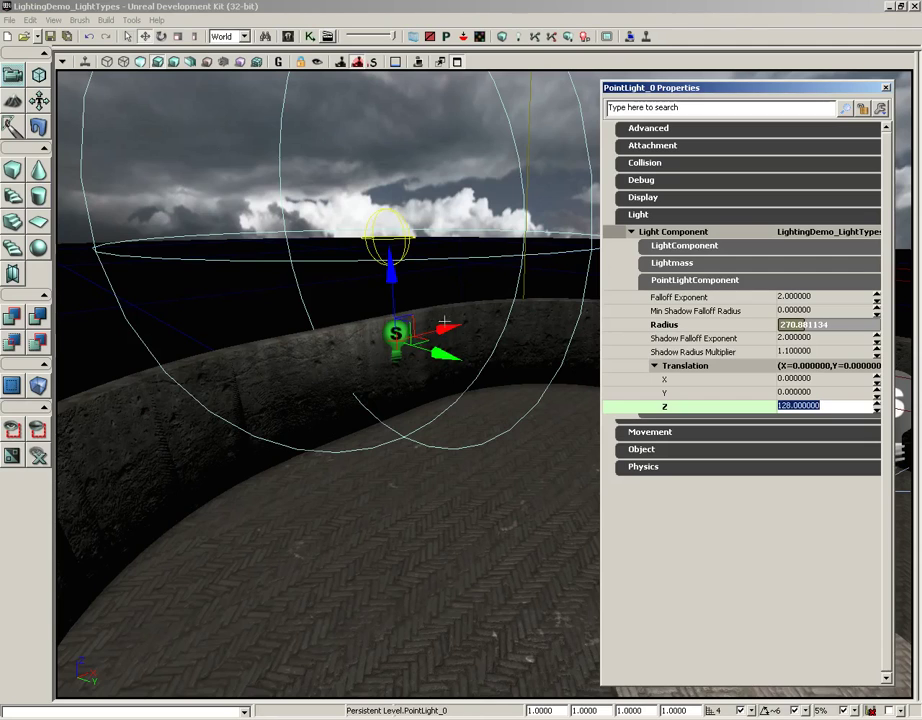
# Step: Reset the Z offset to 0 and fly the view to the spot light
pyautogui.moveTo(391, 266); pyautogui.dragTo(392, 318)
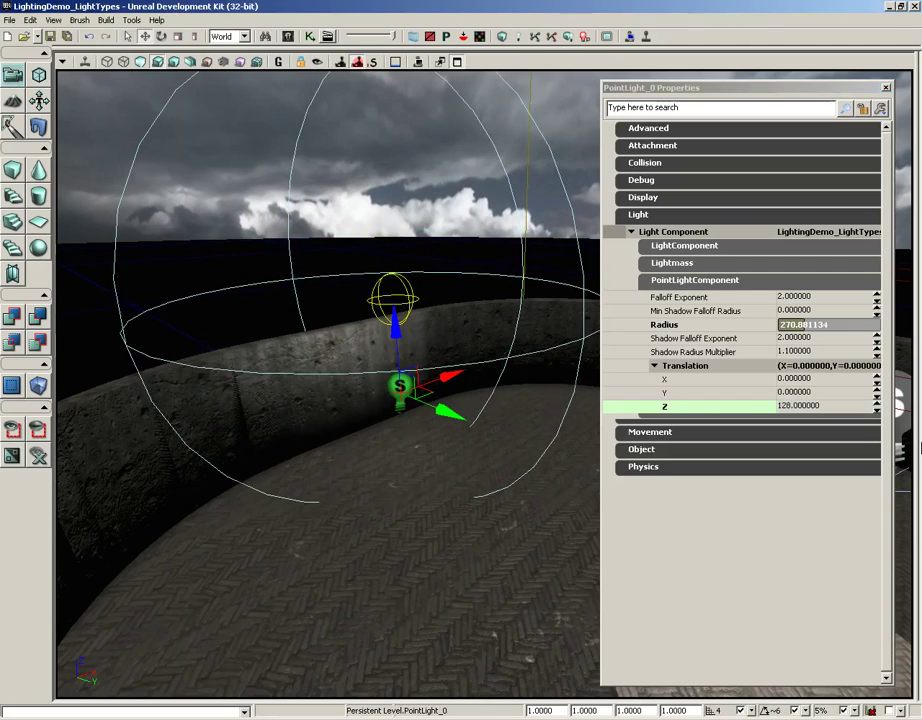
pyautogui.click(795, 405)
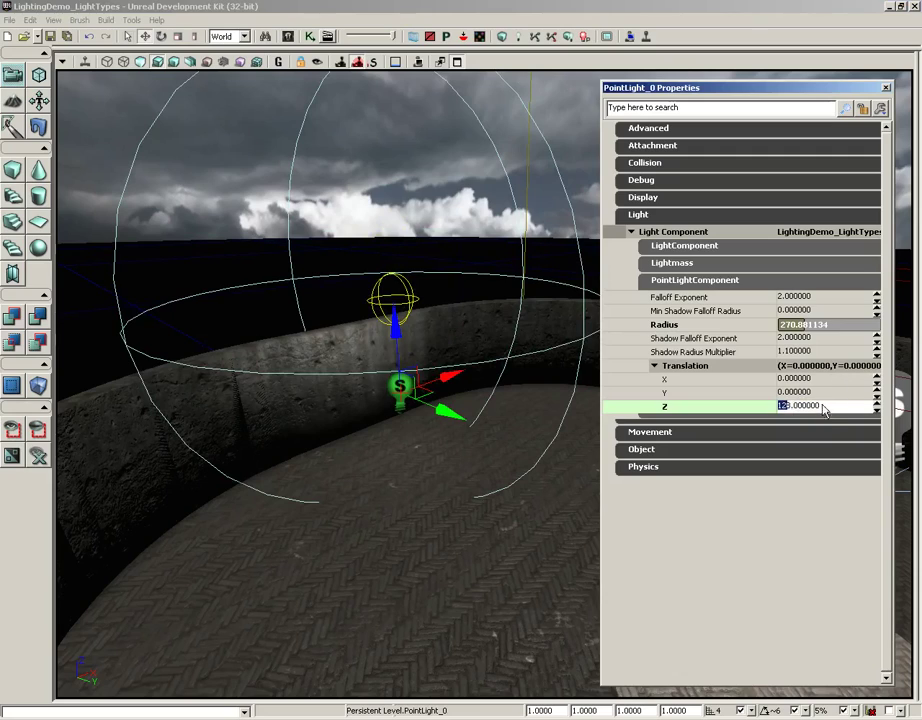
pyautogui.click(833, 406)
pyautogui.doubleClick(833, 406)
pyautogui.write('0')
pyautogui.press('Return')
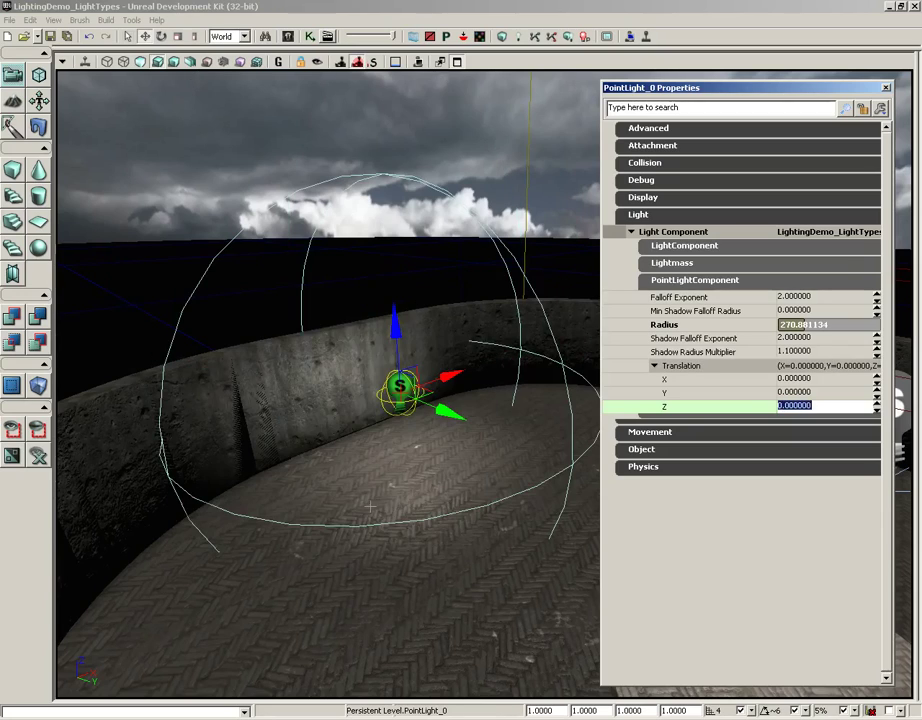
pyautogui.moveTo(313, 463); pyautogui.dragTo(585, 411, button='right')
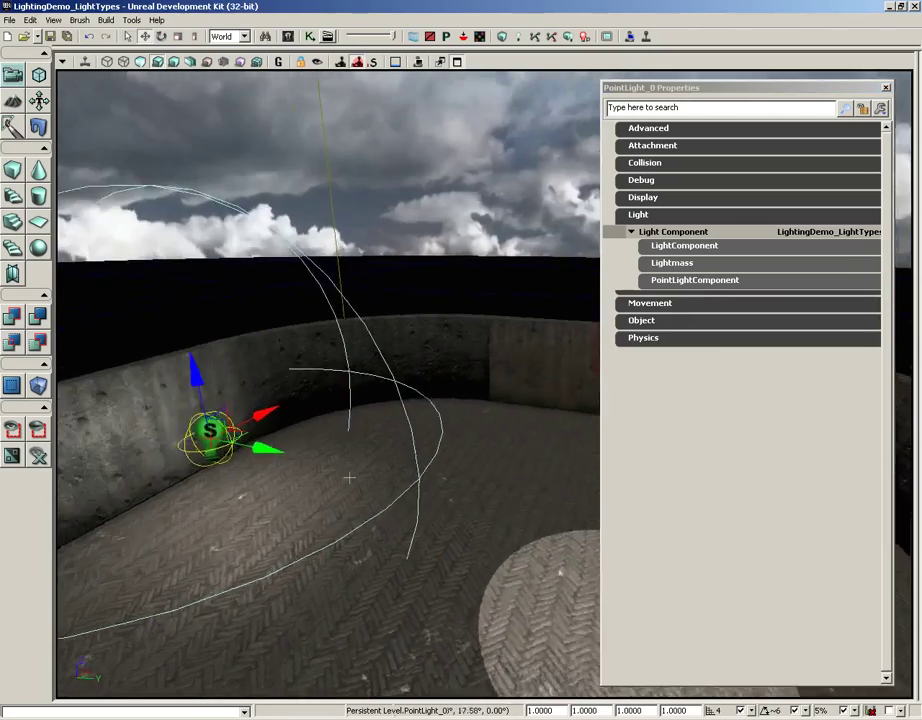
pyautogui.moveTo(432, 449); pyautogui.dragTo(336, 434)
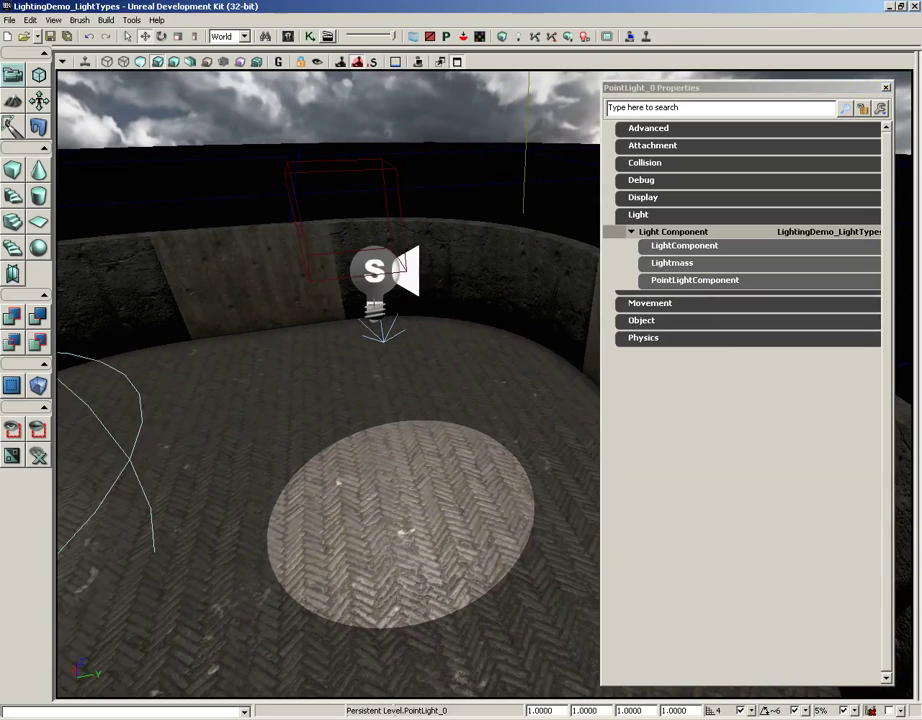
# Step: Select SpotLight_1, collapse Lightmass, and expand PointLightComponent and SpotLightComponent to reveal cone angles
pyautogui.click(376, 272)
pyautogui.moveTo(564, 335); pyautogui.dragTo(558, 362)
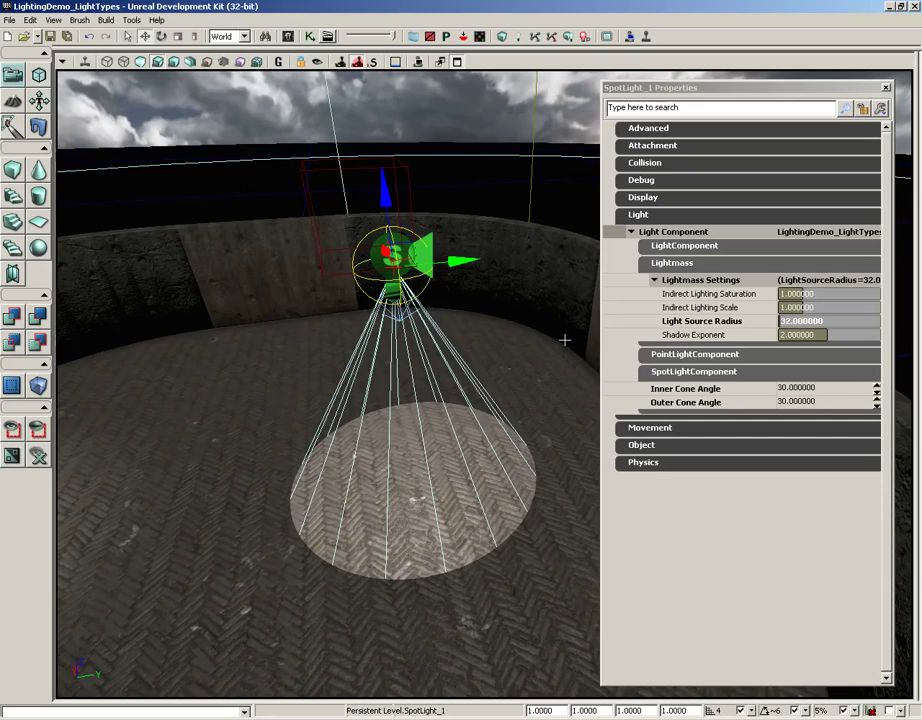
pyautogui.click(685, 265)
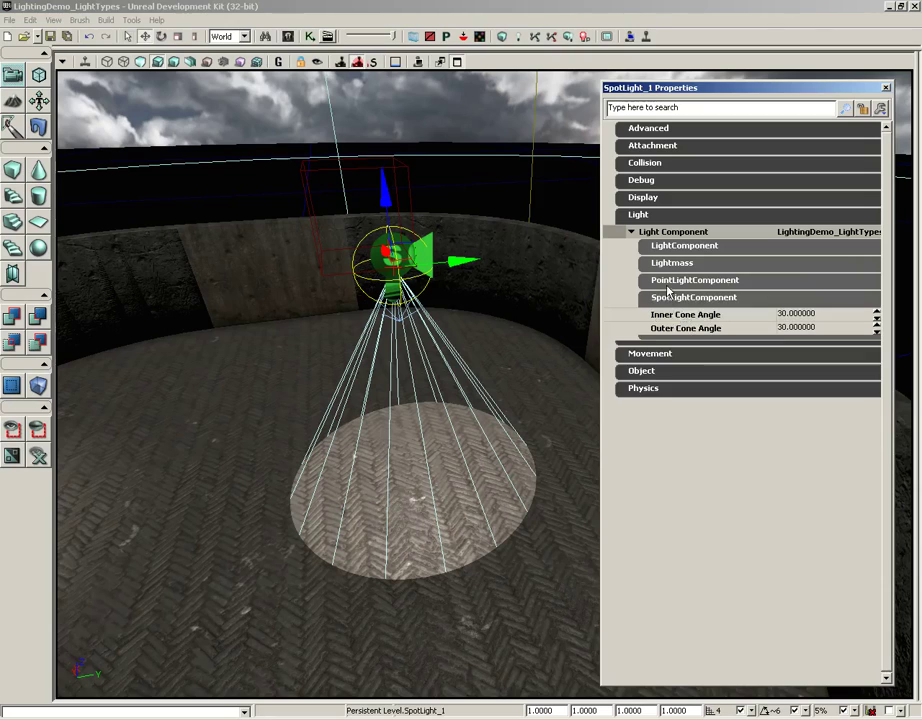
pyautogui.click(671, 281)
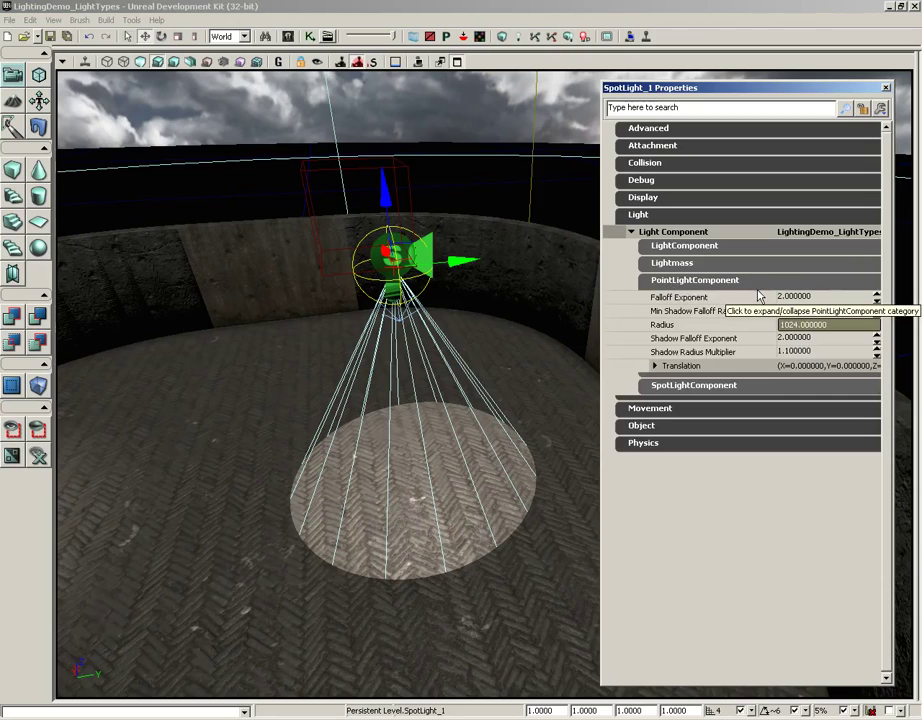
pyautogui.click(677, 283)
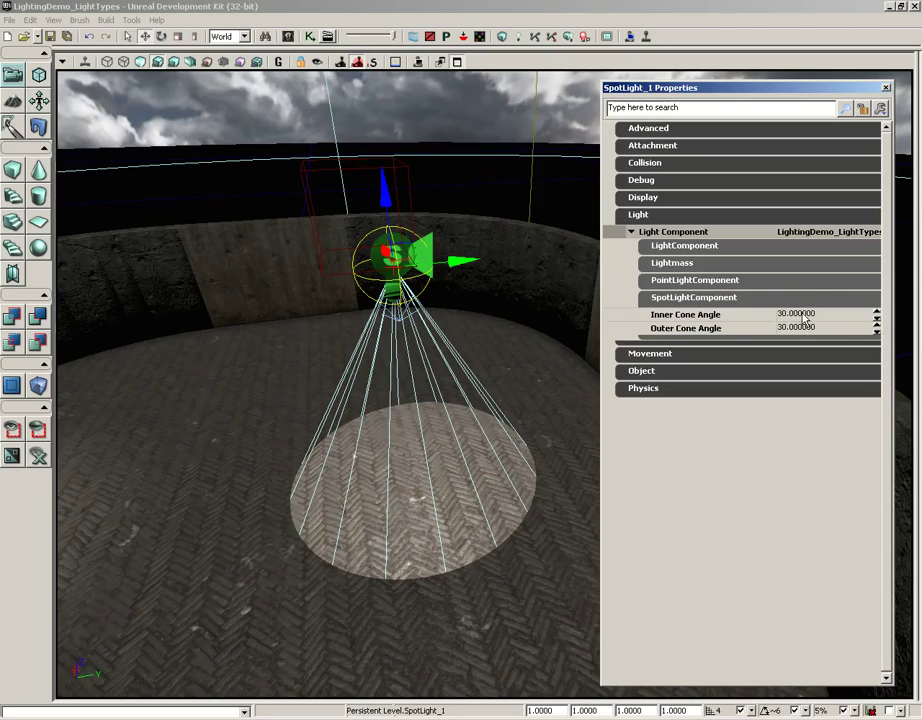
# Step: Try Inner Cone Angle values of 29 and then 20 while watching the floor circle
pyautogui.click(800, 314)
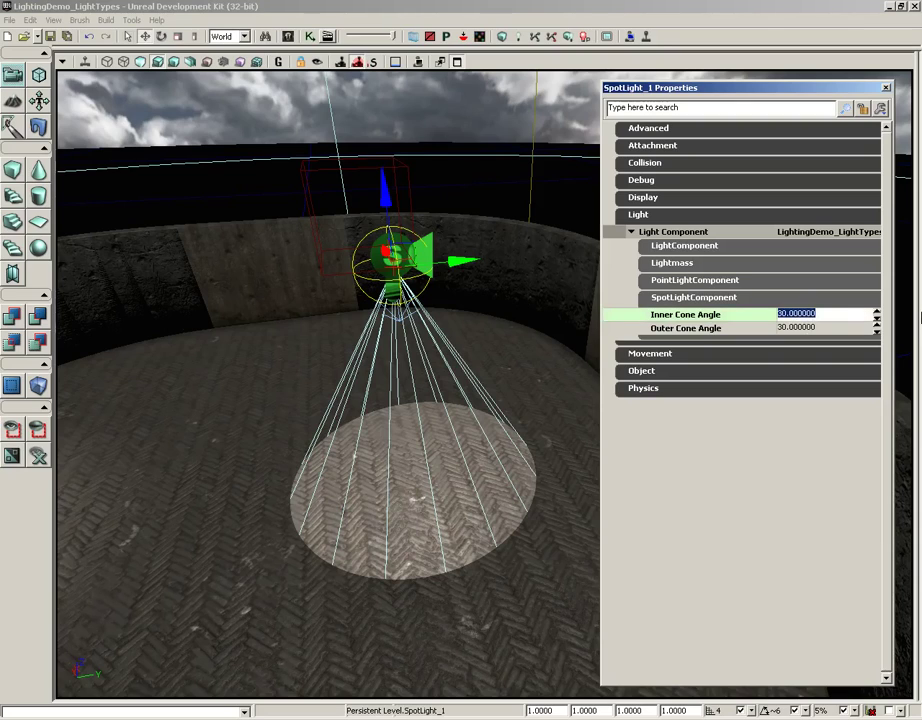
pyautogui.write('29')
pyautogui.press('Return')
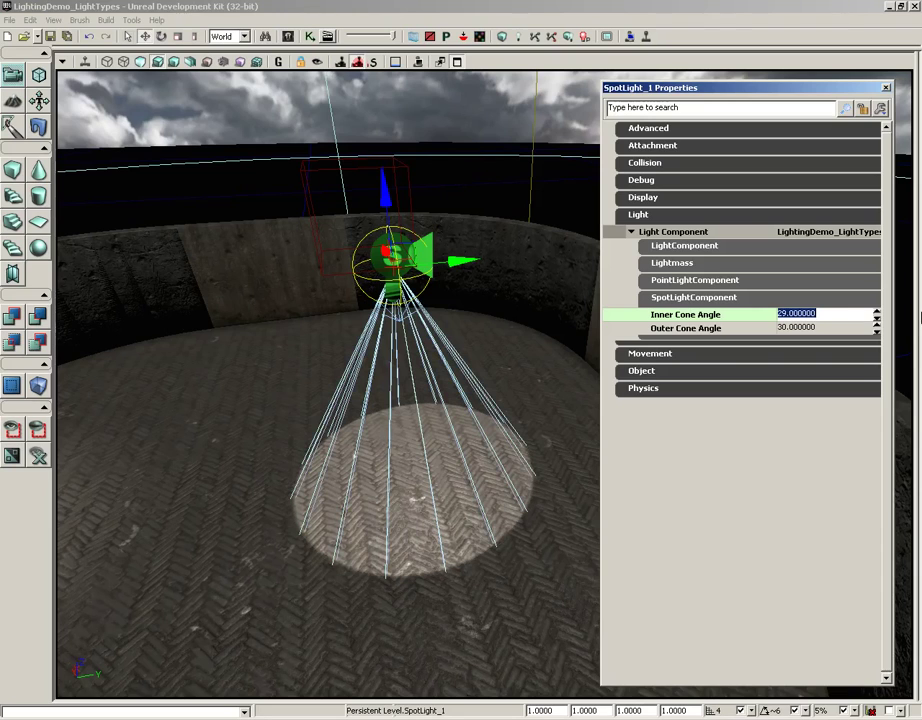
pyautogui.moveTo(464, 220); pyautogui.dragTo(464, 260)
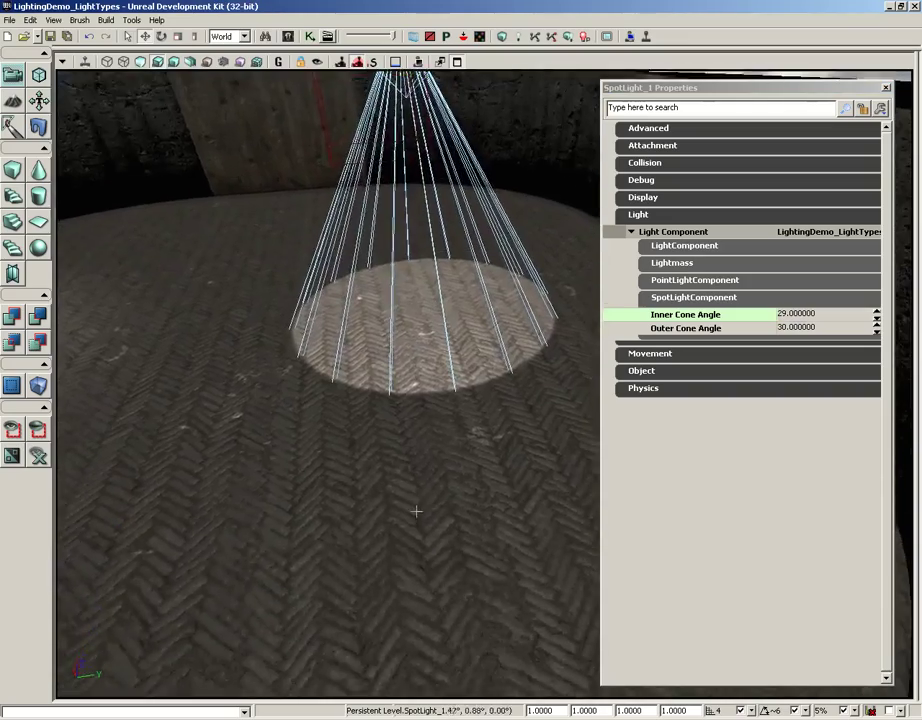
pyautogui.moveTo(416, 300); pyautogui.dragTo(416, 510)
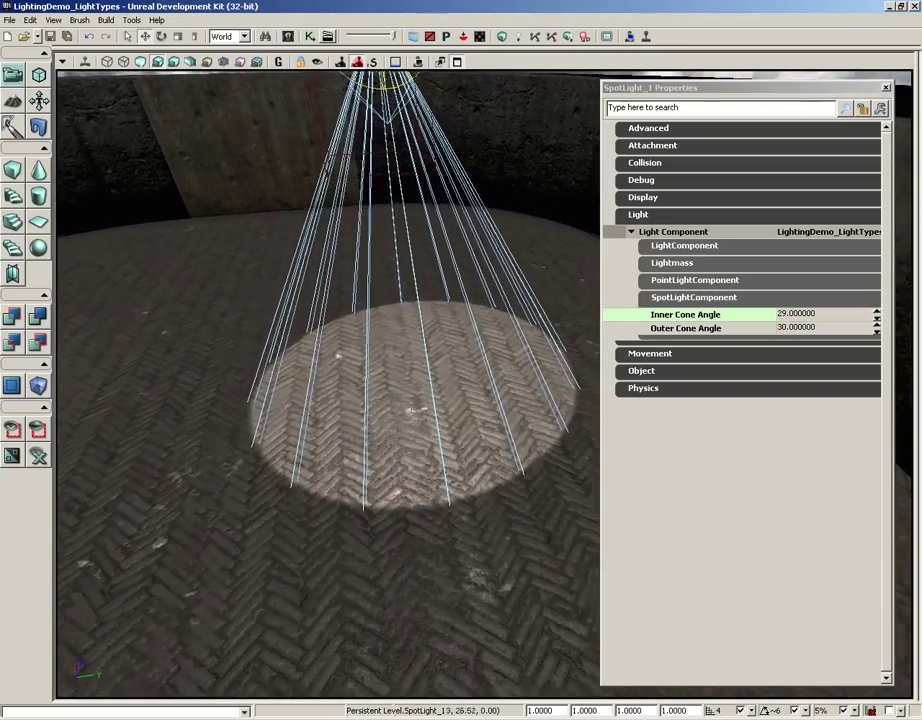
pyautogui.click(800, 314)
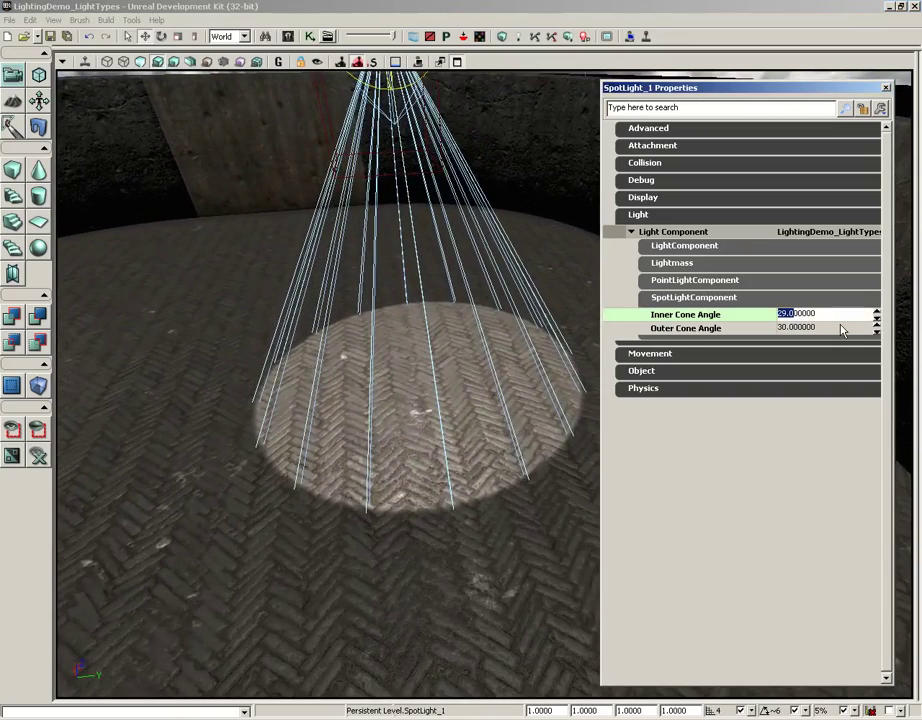
pyautogui.moveTo(815, 318); pyautogui.dragTo(774, 320)
pyautogui.write('20')
pyautogui.press('Return')
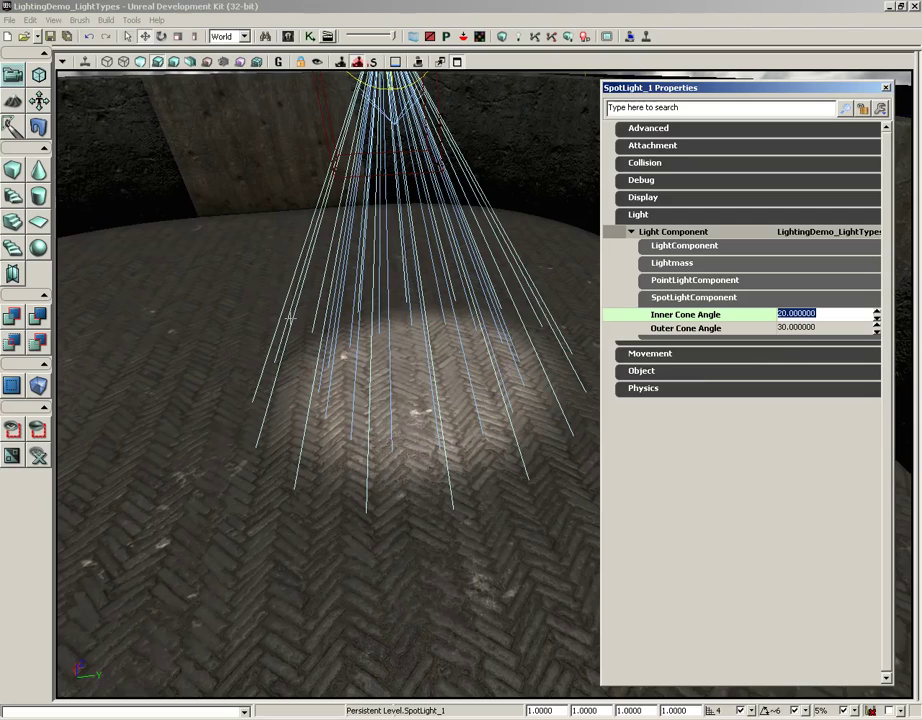
# Step: Restore the Inner Cone Angle to 30, then set it to 23
pyautogui.click(838, 313)
pyautogui.moveTo(822, 318); pyautogui.dragTo(772, 318)
pyautogui.write('30')
pyautogui.press('Return')
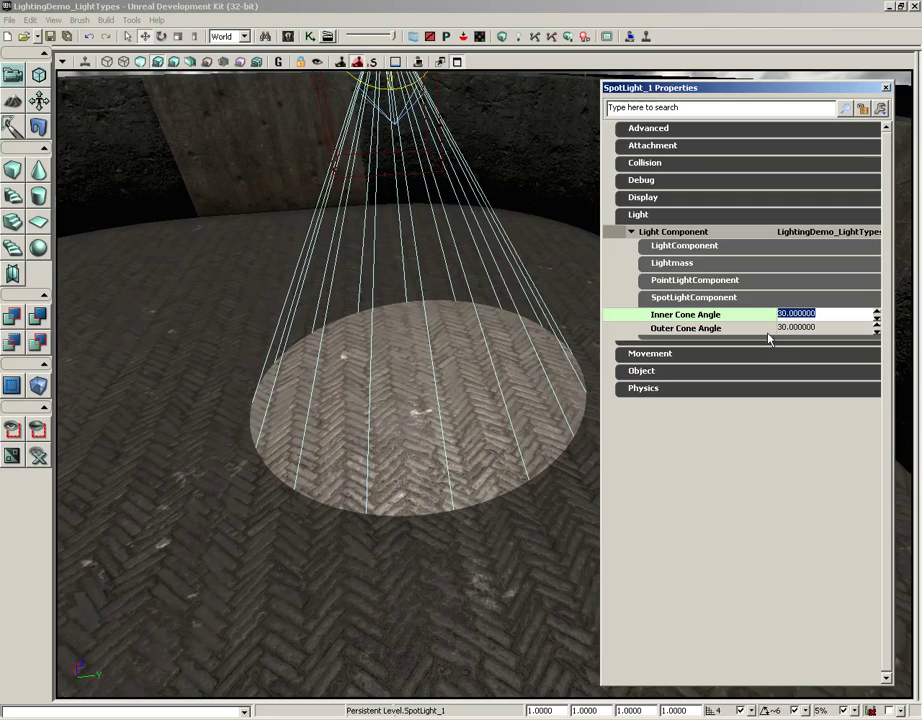
pyautogui.click(794, 316)
pyautogui.moveTo(829, 313); pyautogui.dragTo(782, 306)
pyautogui.write('220')
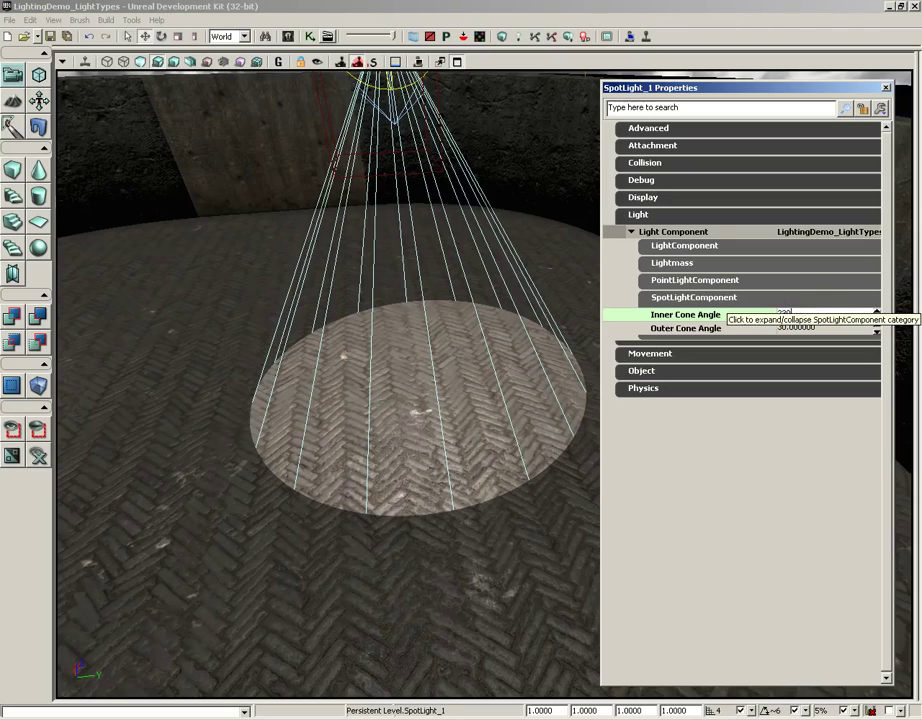
pyautogui.press('BackSpace')
pyautogui.write('3')
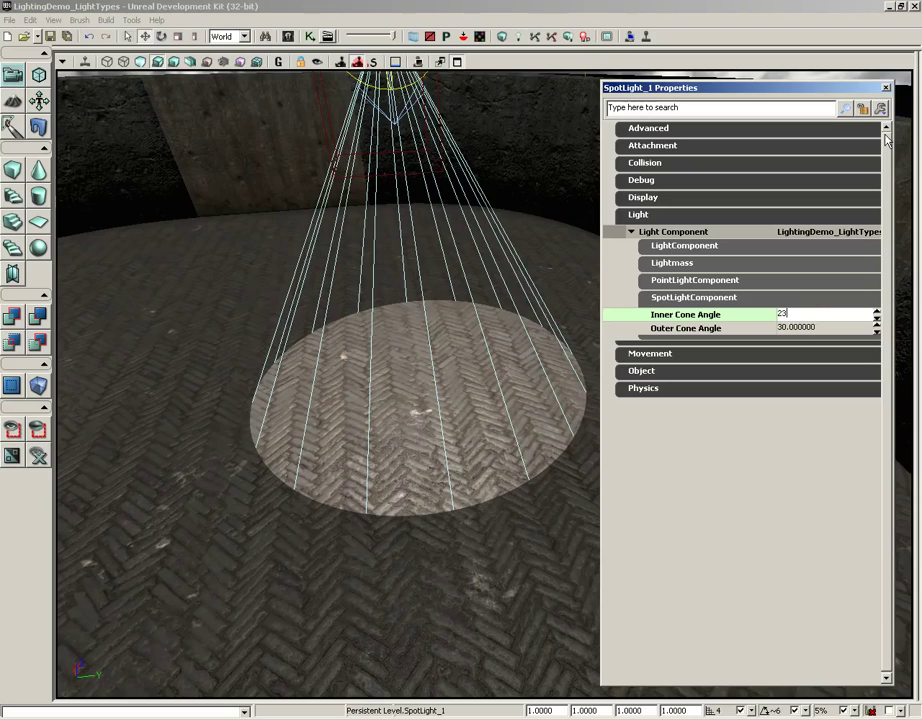
pyautogui.press('Return')
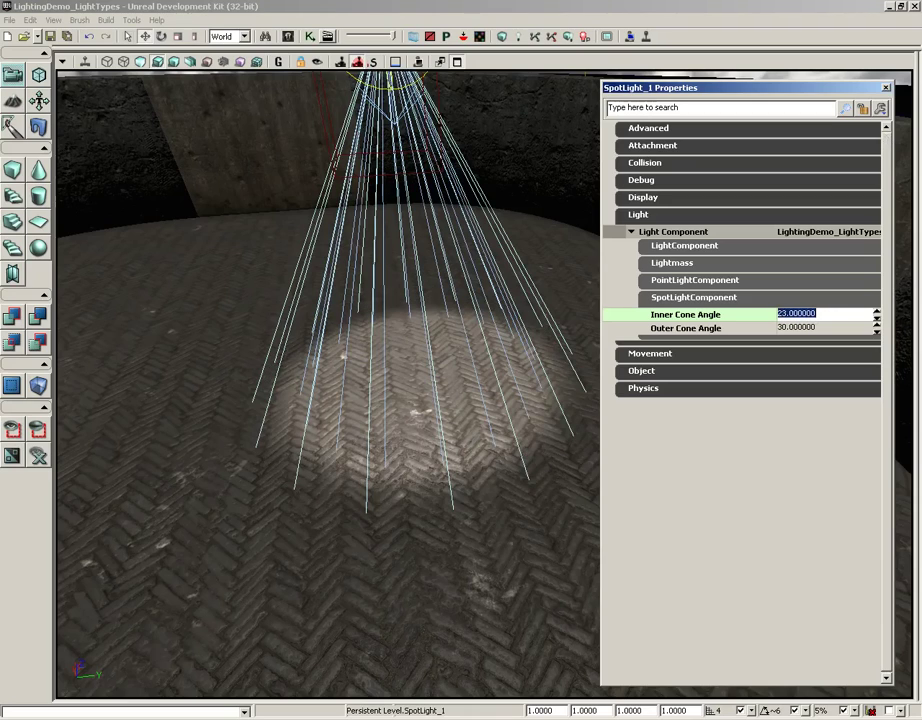
# Step: Frame the spot light, then select and frame the point light on the wall
pyautogui.press('f')
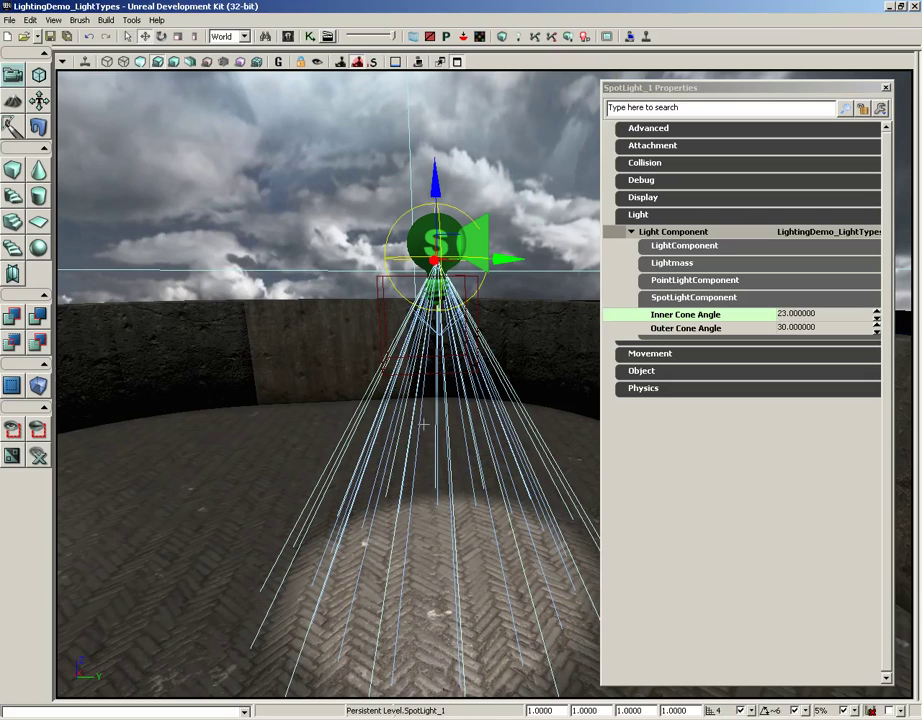
pyautogui.moveTo(424, 425)
pyautogui.mouseDown(button='right')
pyautogui.moveTo(352, 434)
pyautogui.moveTo(274, 372)
pyautogui.mouseUp(button='right')
pyautogui.click(222, 345)
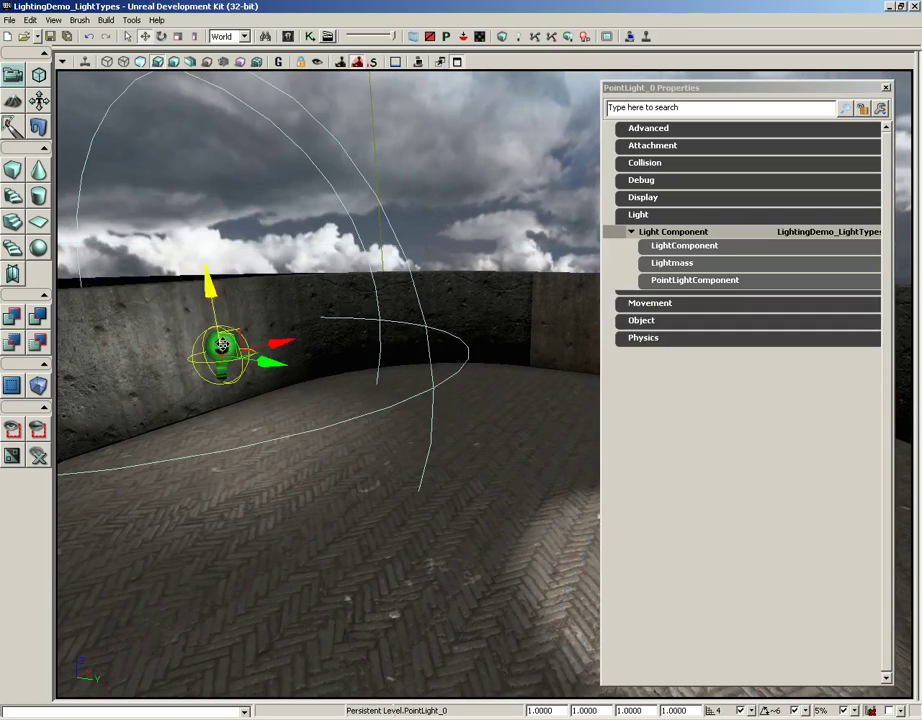
pyautogui.press('f')
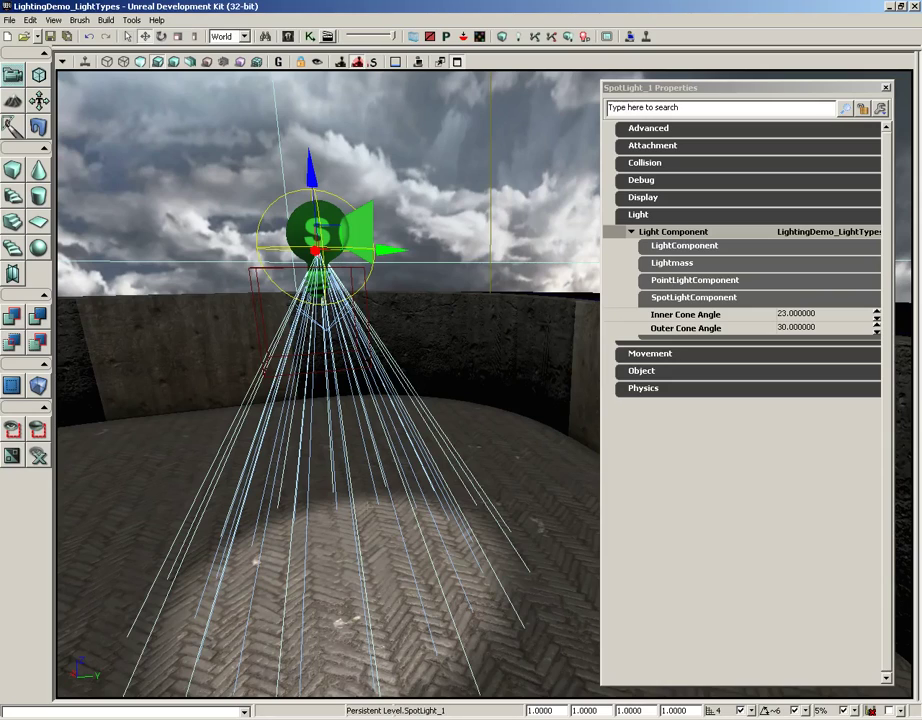
pyautogui.moveTo(267, 367)
pyautogui.mouseDown()
pyautogui.moveTo(304, 448)
pyautogui.moveTo(271, 321)
pyautogui.moveTo(249, 295)
pyautogui.moveTo(300, 300)
pyautogui.mouseUp()
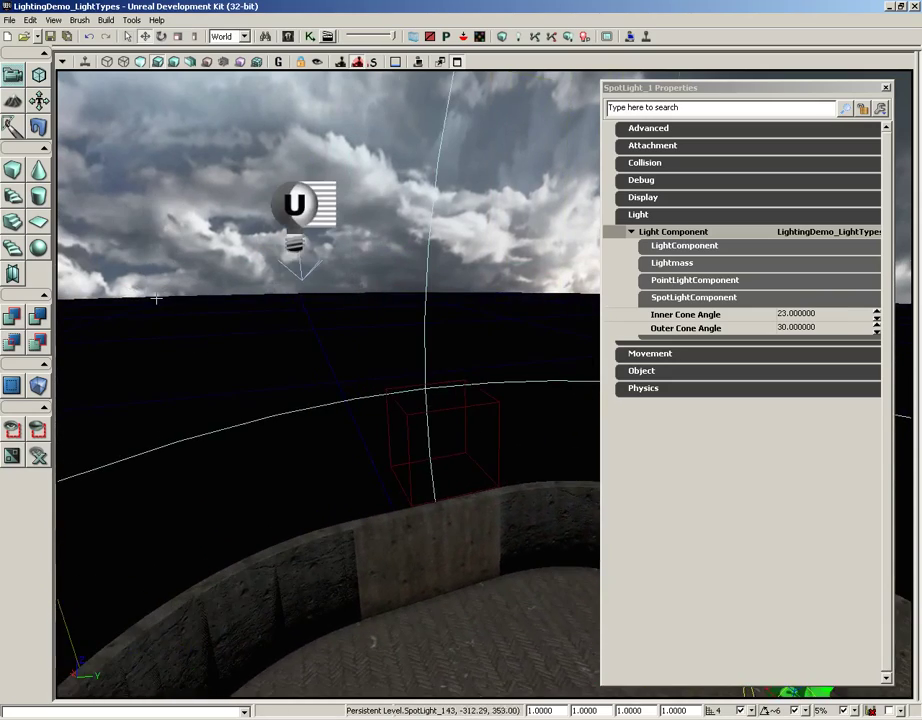
# Step: Select the directional light, then fly the view down to the point light
pyautogui.click(296, 205)
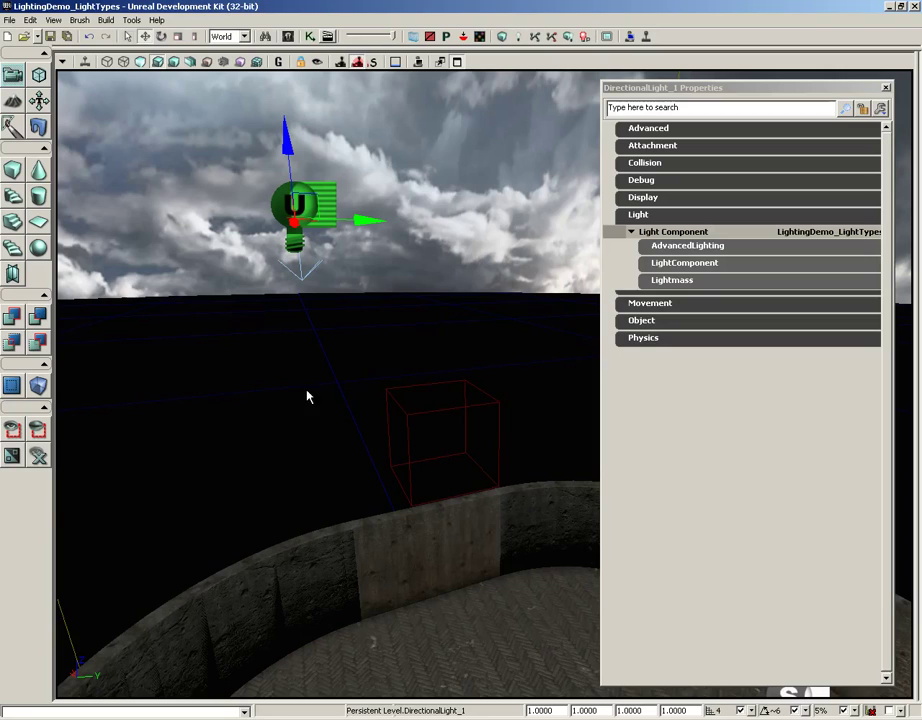
pyautogui.moveTo(503, 336); pyautogui.dragTo(470, 315)
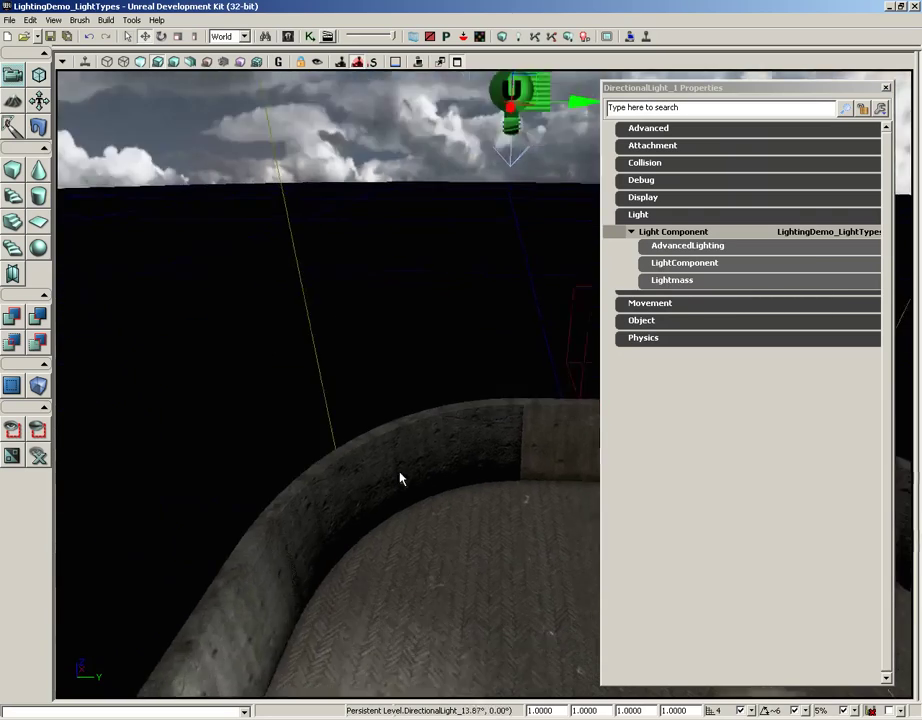
pyautogui.moveTo(399, 477); pyautogui.dragTo(357, 393)
# Step: Select the point light and reveal its Lightmass Light Source Radius of 32
pyautogui.click(357, 393)
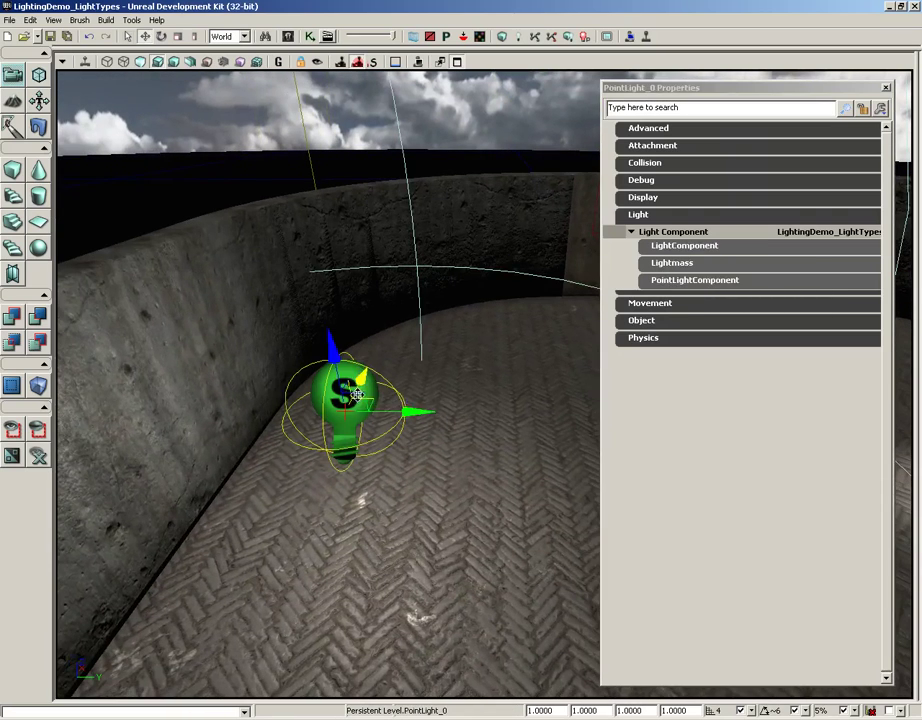
pyautogui.click(690, 263)
pyautogui.click(700, 281)
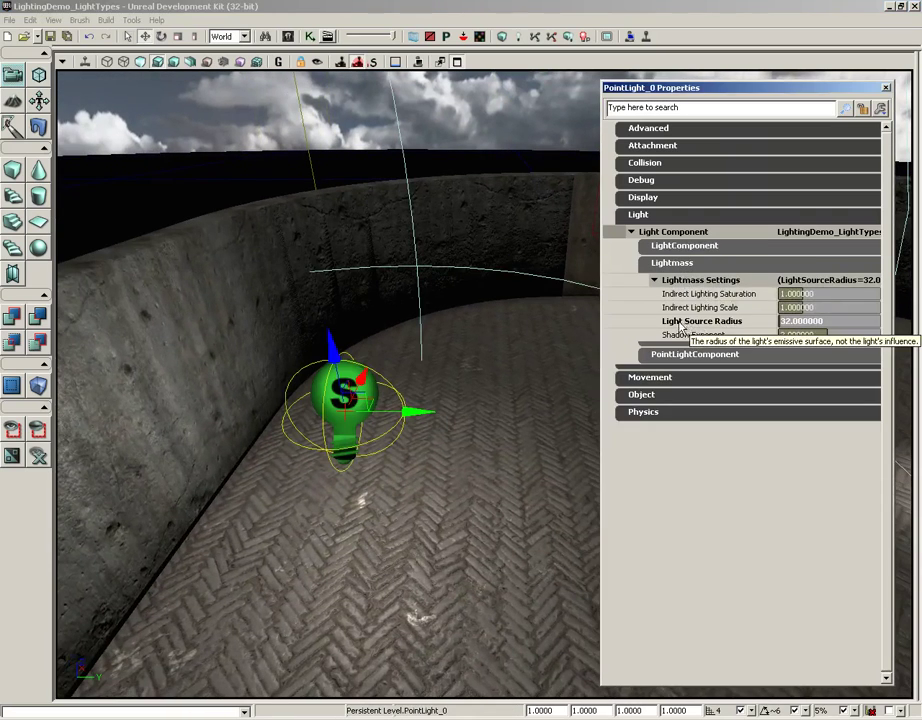
pyautogui.moveTo(780, 321); pyautogui.dragTo(792, 323)
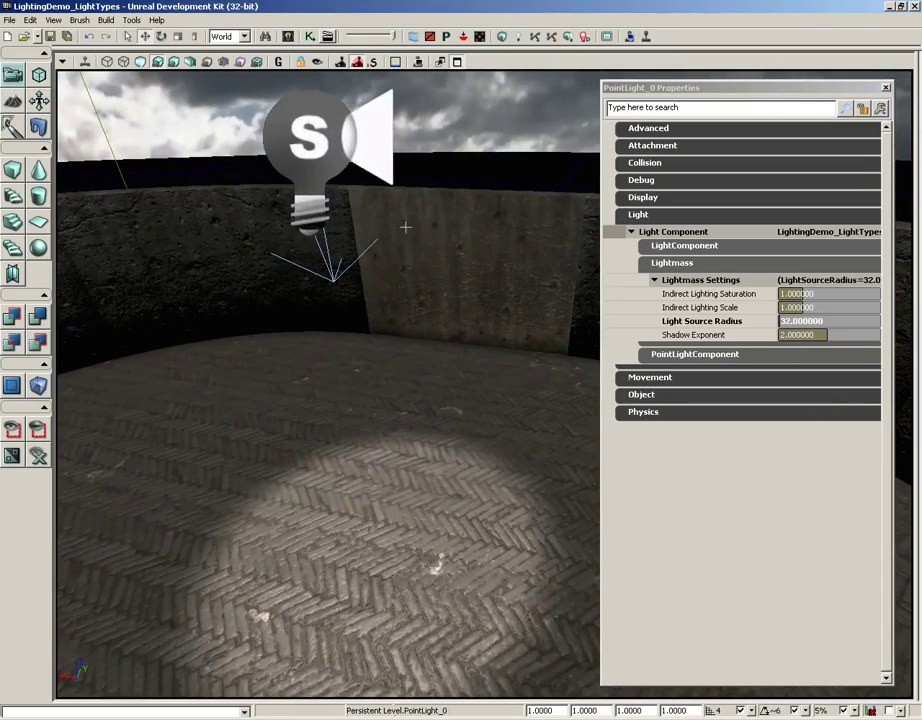
# Step: Select the spot light, then the directional light, to compare their Lightmass settings
pyautogui.click(295, 160)
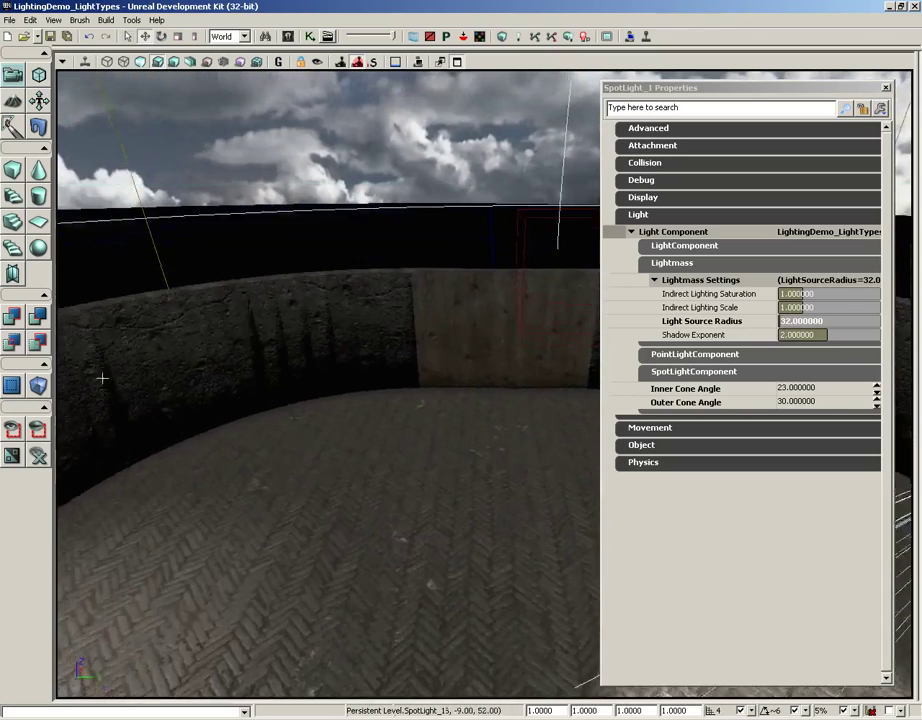
pyautogui.moveTo(450, 330); pyautogui.dragTo(450, 282)
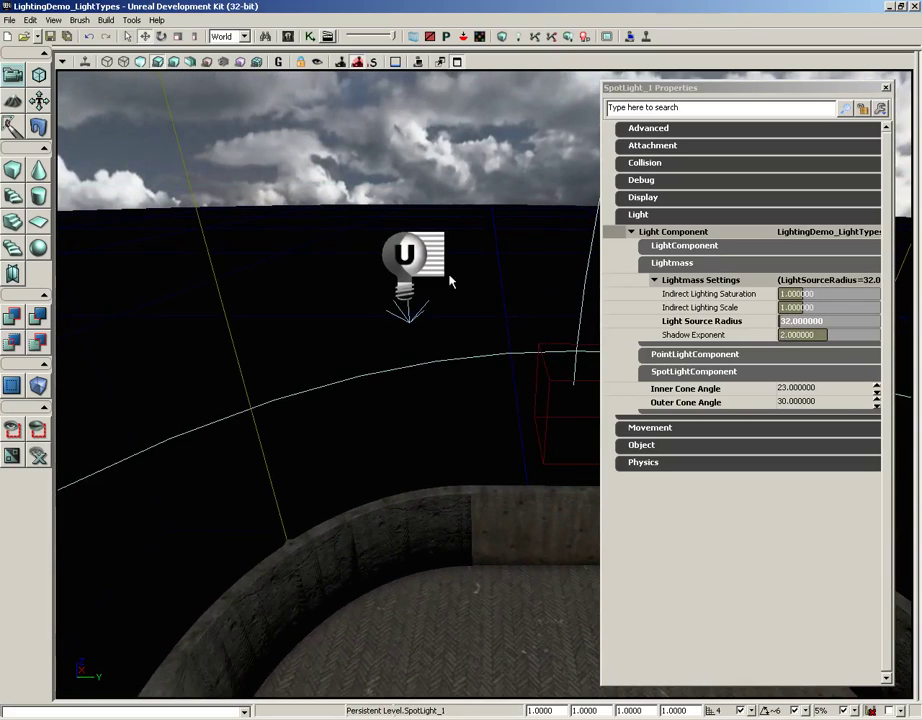
pyautogui.click(410, 252)
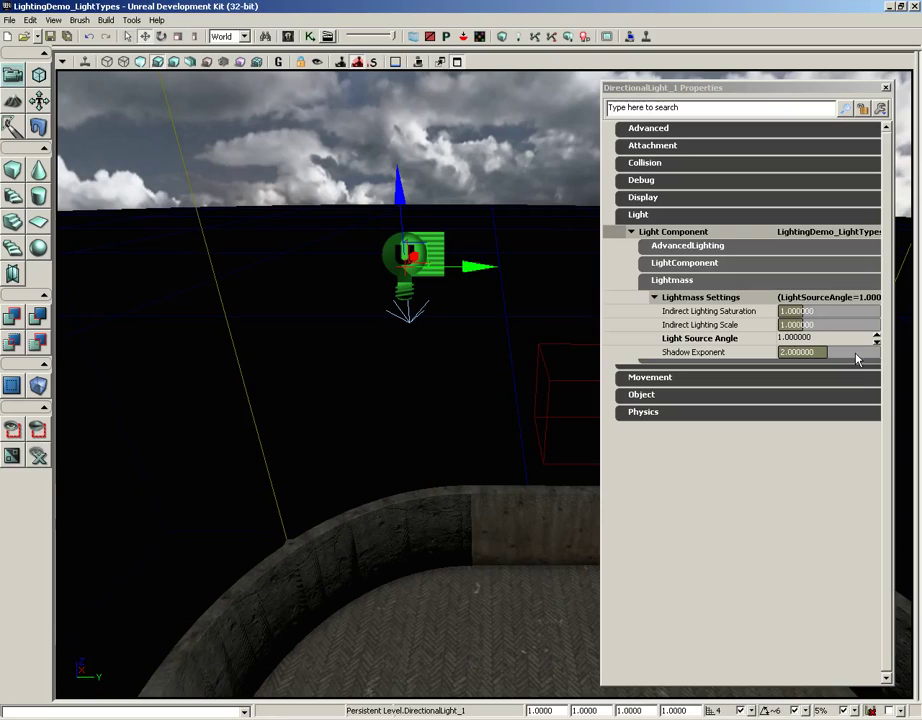
# Step: Collapse the directional light's Lightmass group and move the light to the right
pyautogui.click(676, 298)
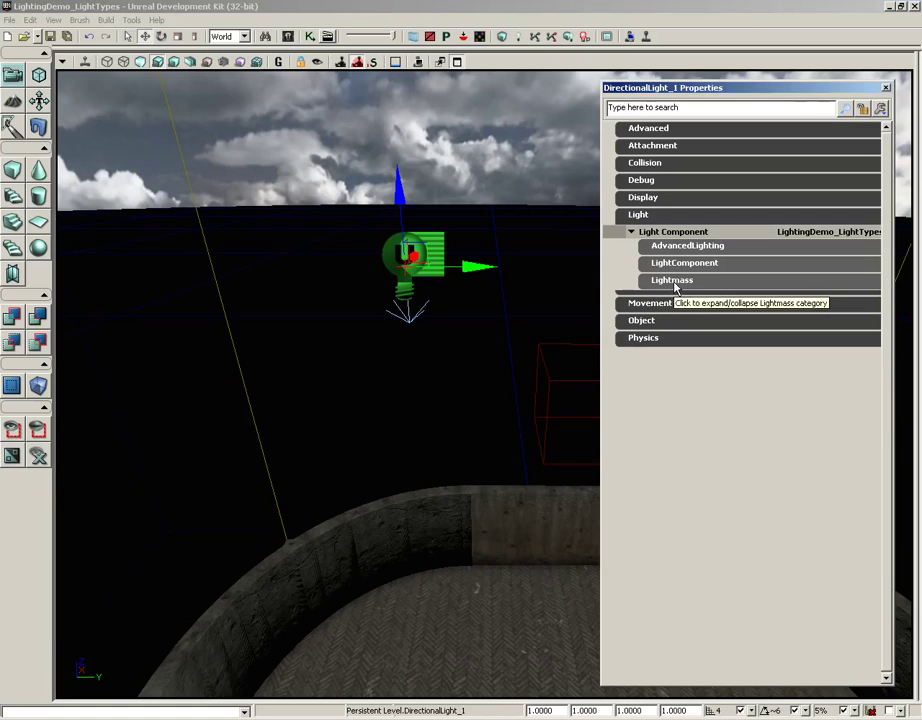
pyautogui.moveTo(412, 417); pyautogui.dragTo(407, 425, button='right')
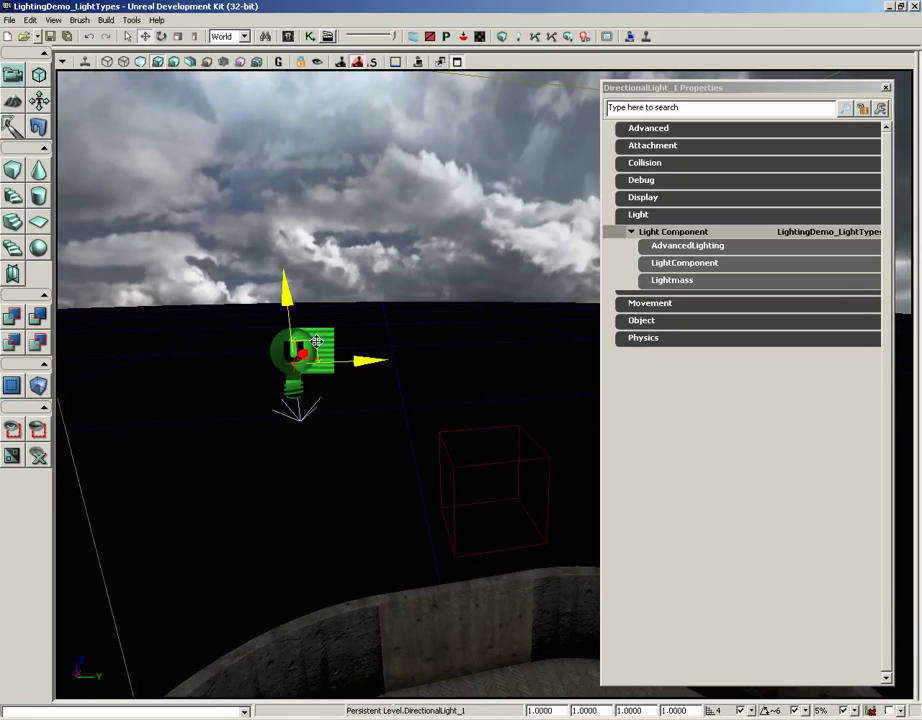
pyautogui.moveTo(316, 341); pyautogui.dragTo(356, 334)
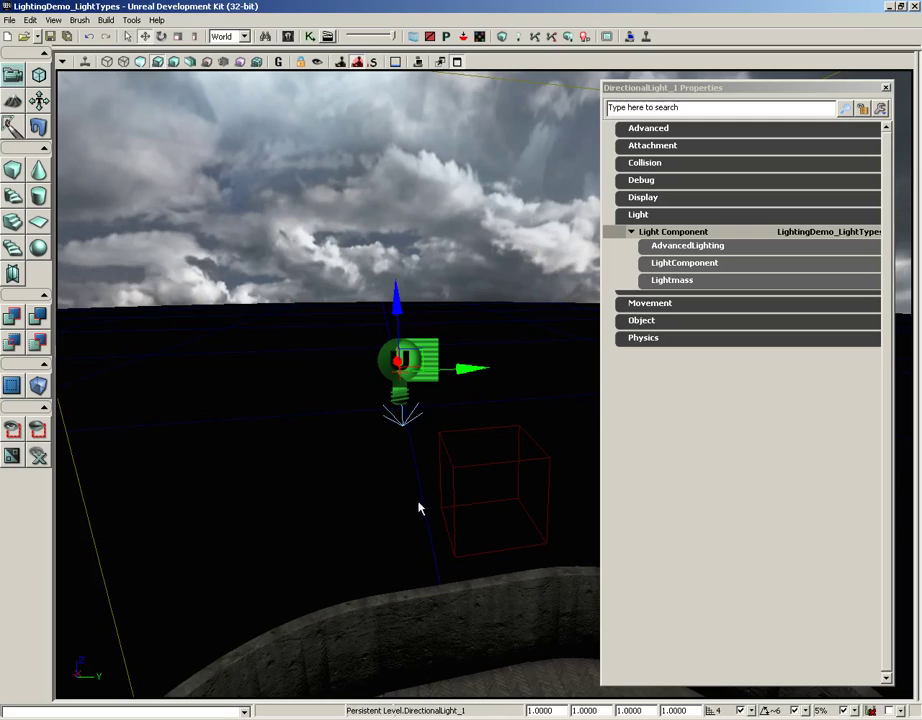
pyautogui.moveTo(438, 568); pyautogui.dragTo(427, 546, button='right')
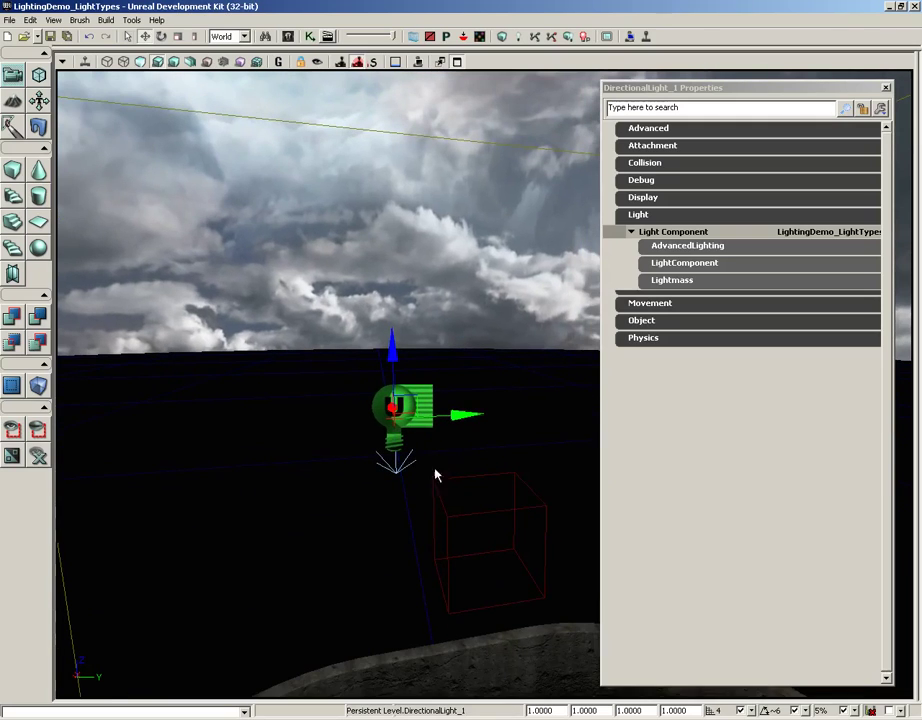
pyautogui.moveTo(393, 405); pyautogui.dragTo(415, 402)
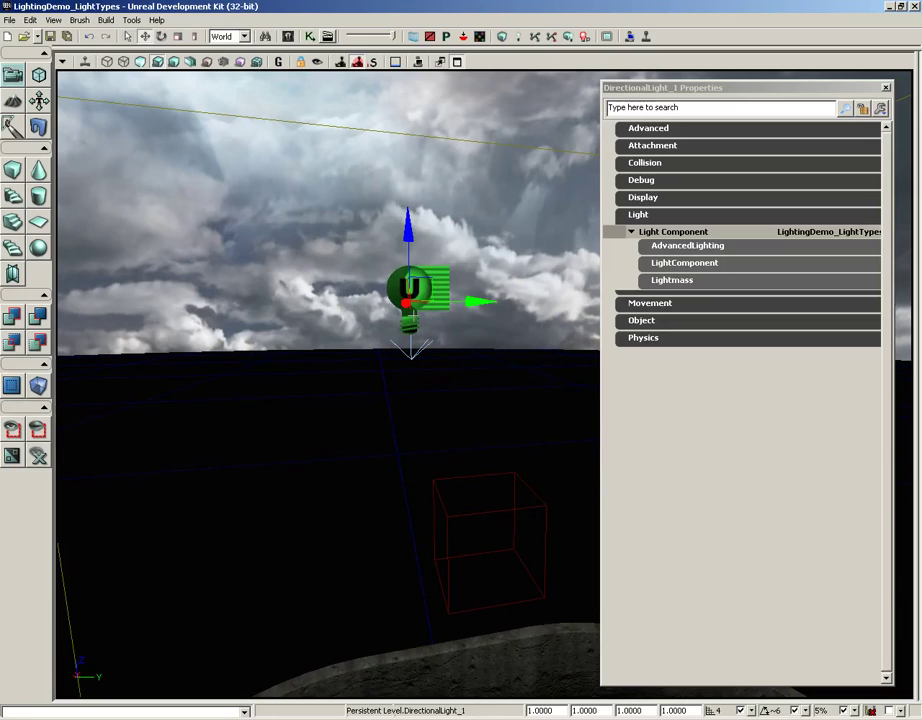
# Step: Switch to the rotate widget and turn the directional light to change the shading
pyautogui.press('space')
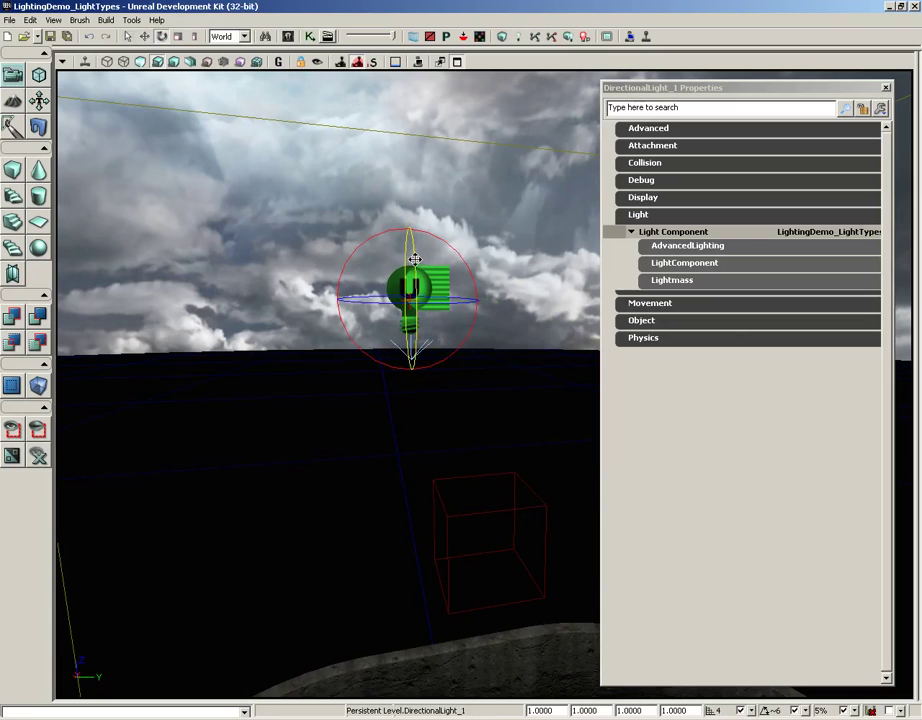
pyautogui.moveTo(263, 461)
pyautogui.mouseDown(button='right')
pyautogui.moveTo(269, 567)
pyautogui.moveTo(251, 477)
pyautogui.mouseUp(button='right')
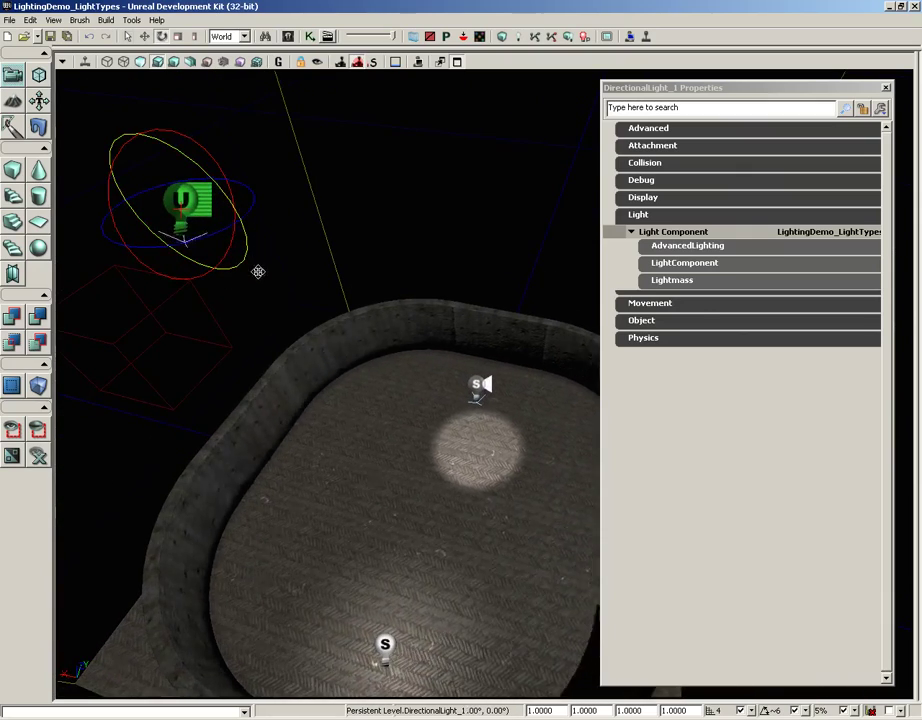
pyautogui.moveTo(258, 271); pyautogui.dragTo(189, 203)
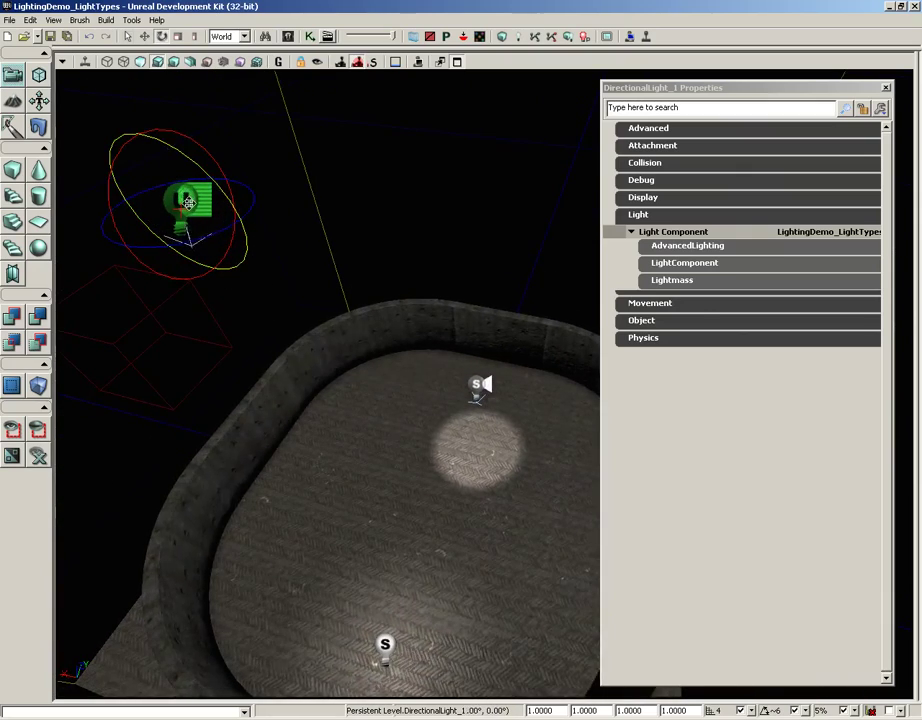
pyautogui.moveTo(358, 405)
pyautogui.mouseDown(button='right')
pyautogui.moveTo(189, 267)
pyautogui.moveTo(253, 387)
pyautogui.moveTo(239, 255)
pyautogui.mouseUp(button='right')
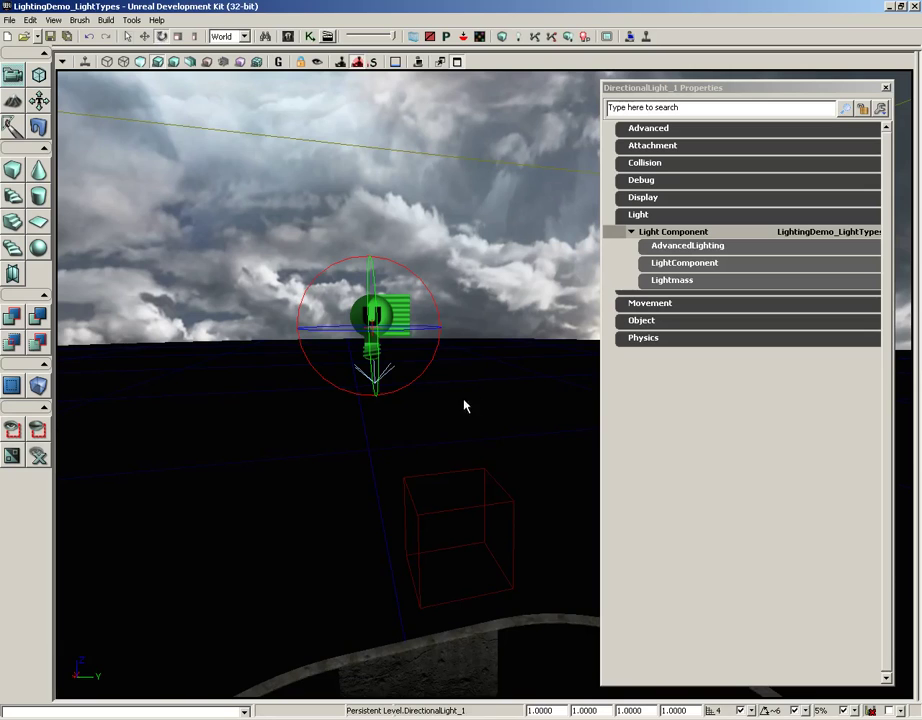
pyautogui.moveTo(505, 325)
pyautogui.mouseDown(button='right')
pyautogui.moveTo(504, 409)
pyautogui.moveTo(531, 350)
pyautogui.moveTo(494, 449)
pyautogui.mouseUp(button='right')
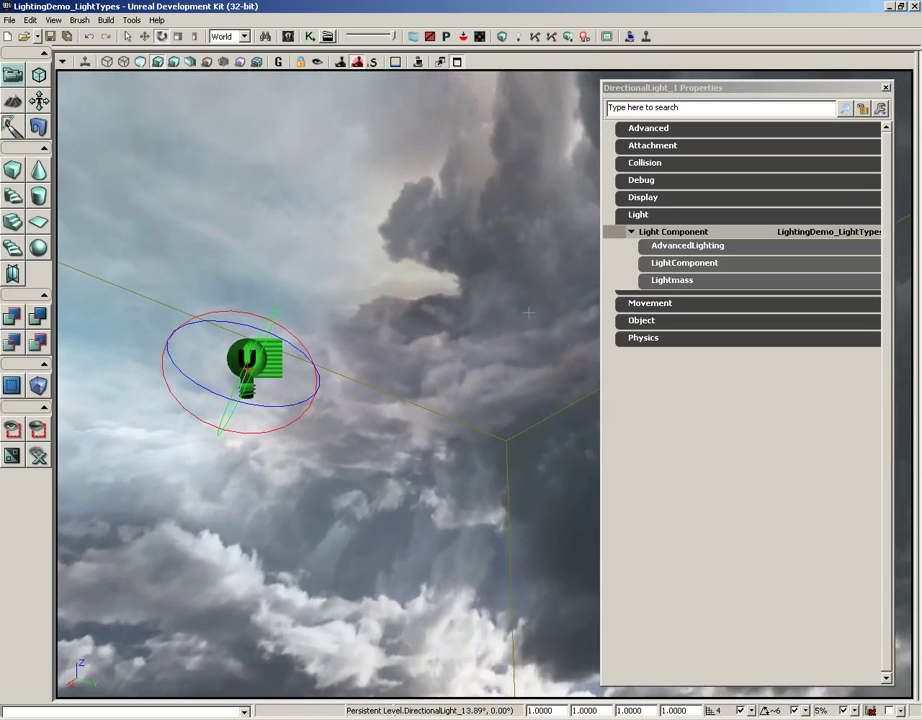
# Step: Select the existing sky dome and delete it
pyautogui.click(457, 224)
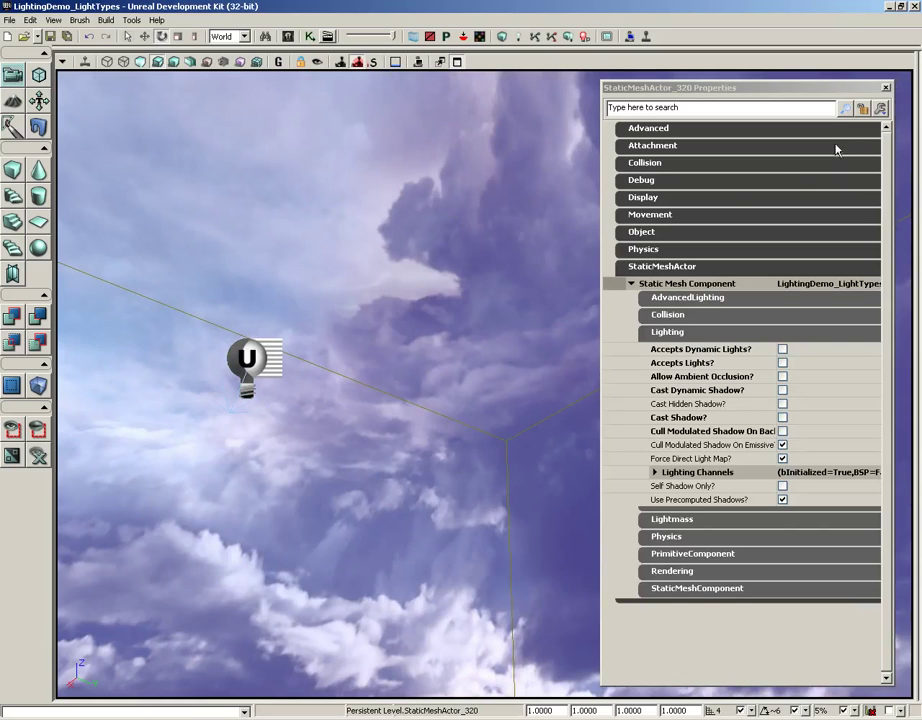
pyautogui.click(885, 88)
pyautogui.moveTo(500, 520)
pyautogui.mouseDown(button='right')
pyautogui.moveTo(476, 343)
pyautogui.moveTo(500, 414)
pyautogui.moveTo(459, 490)
pyautogui.mouseUp(button='right')
pyautogui.press('Delete')
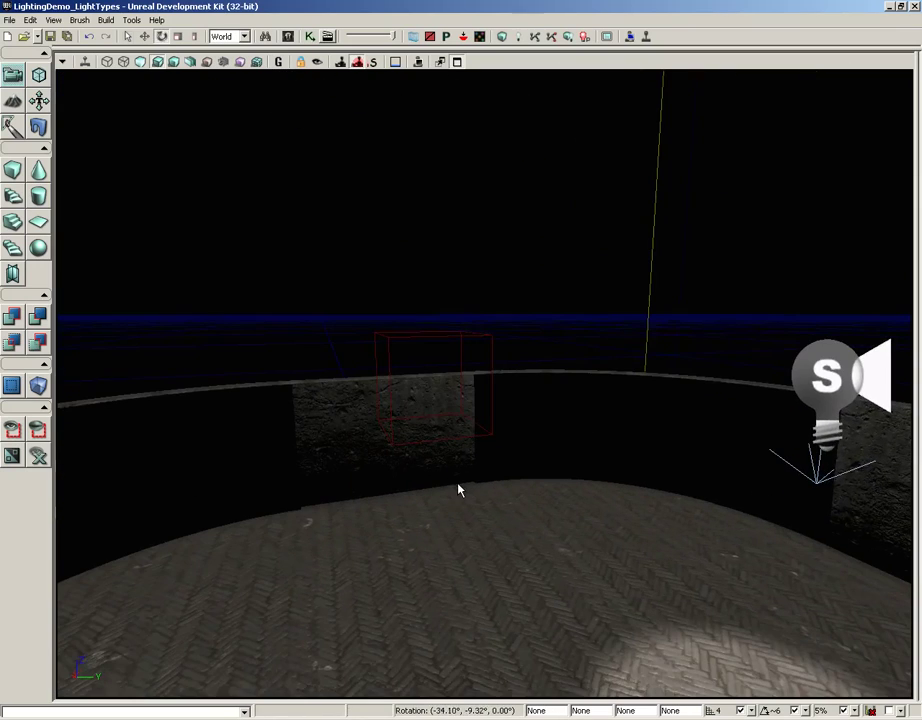
# Step: Place the S_UN_Sky_SM_SkyDome05 mesh from the Content Browser into the level
pyautogui.hotkey('ctrl', 'shift', 'f')
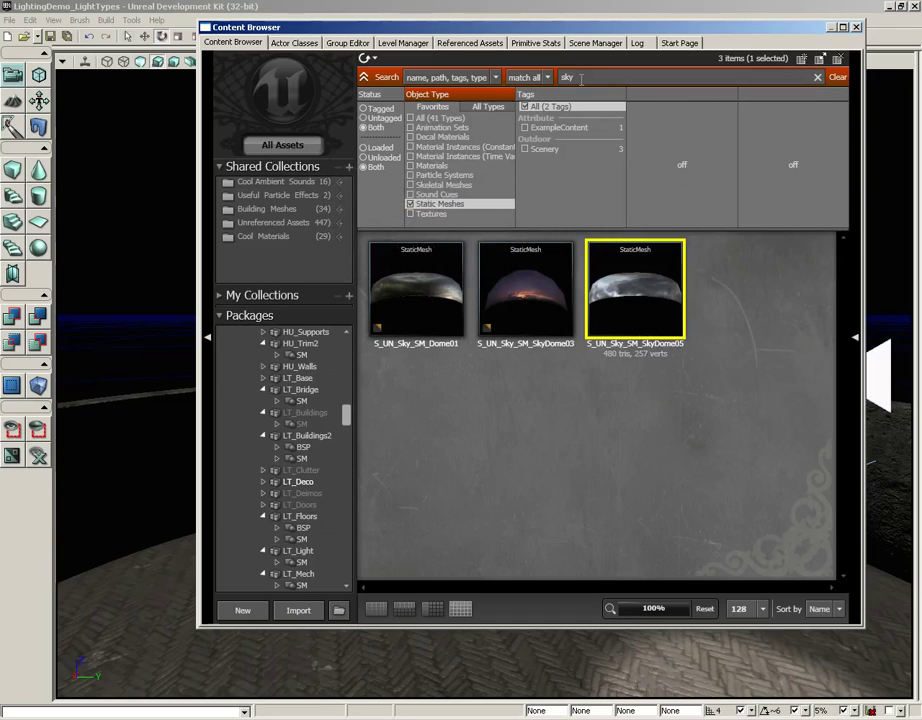
pyautogui.moveTo(635, 290)
pyautogui.moveTo(497, 690); pyautogui.dragTo(497, 688)
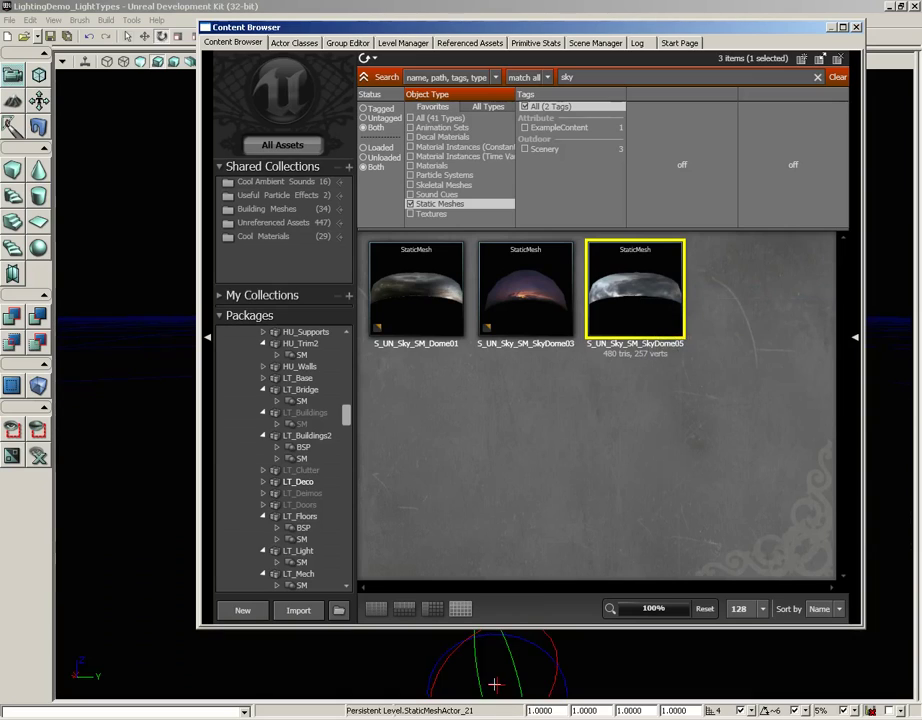
pyautogui.click(856, 27)
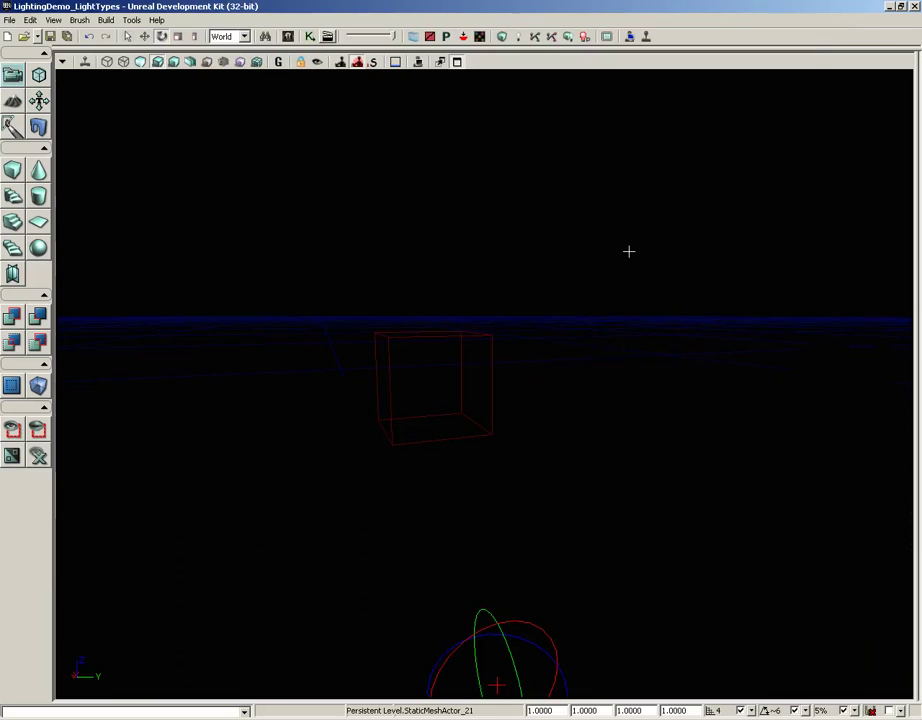
# Step: Run Build All to rebuild geometry and lighting, then dismiss the Map Check report
pyautogui.moveTo(596, 290); pyautogui.dragTo(600, 290, button='right')
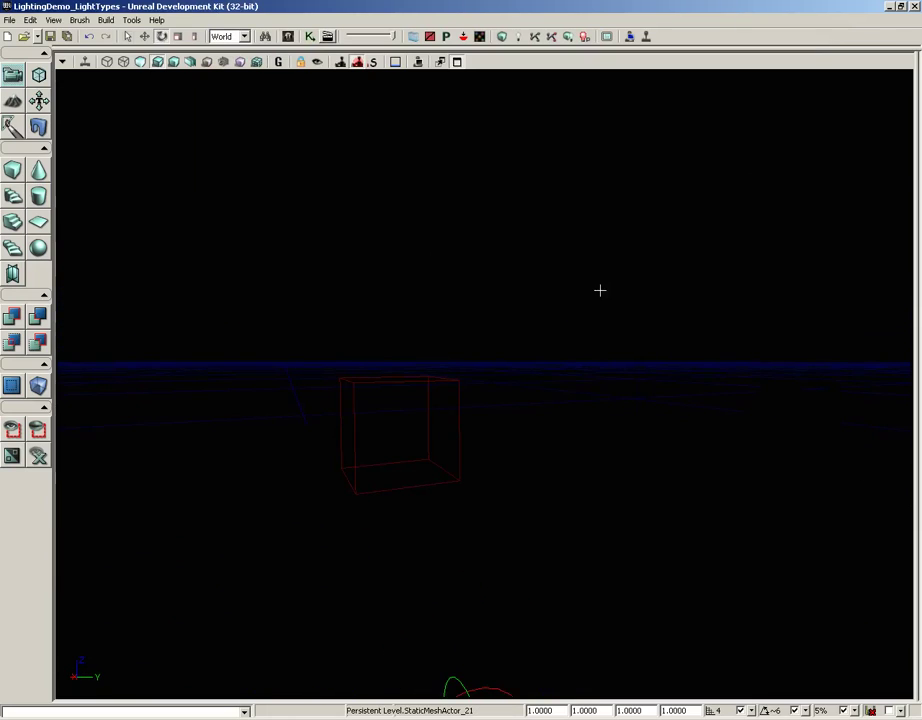
pyautogui.click(584, 36)
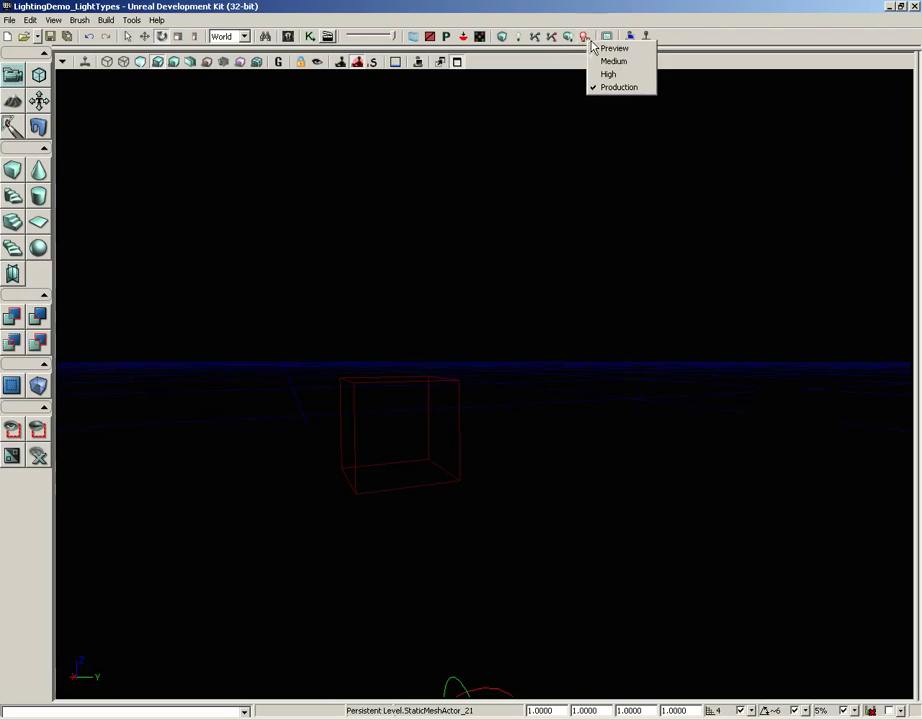
pyautogui.click(598, 47)
pyautogui.click(570, 36)
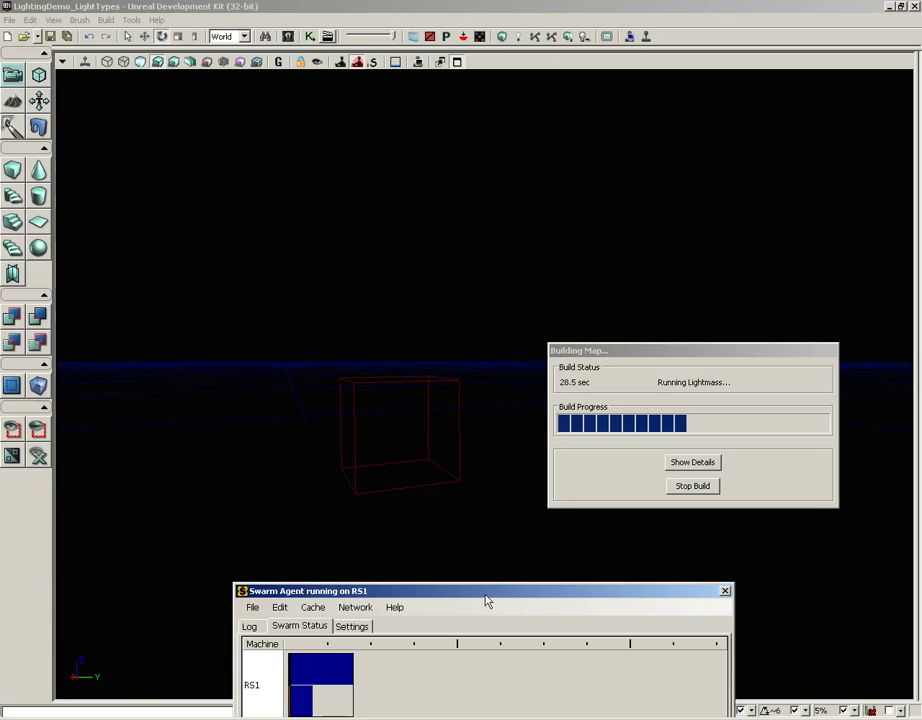
pyautogui.moveTo(485, 592); pyautogui.dragTo(312, 192)
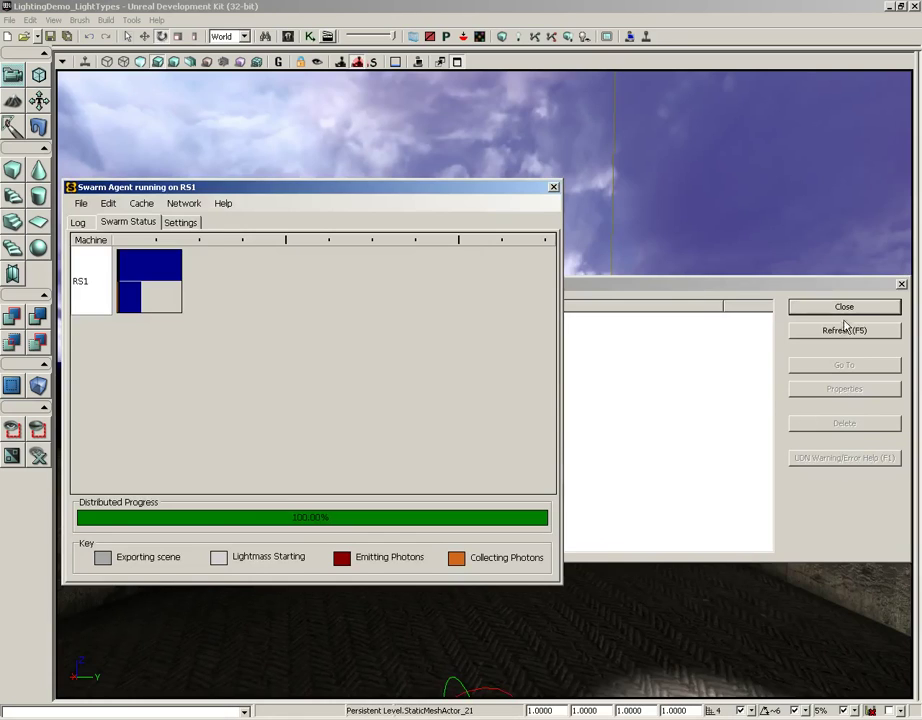
pyautogui.click(840, 309)
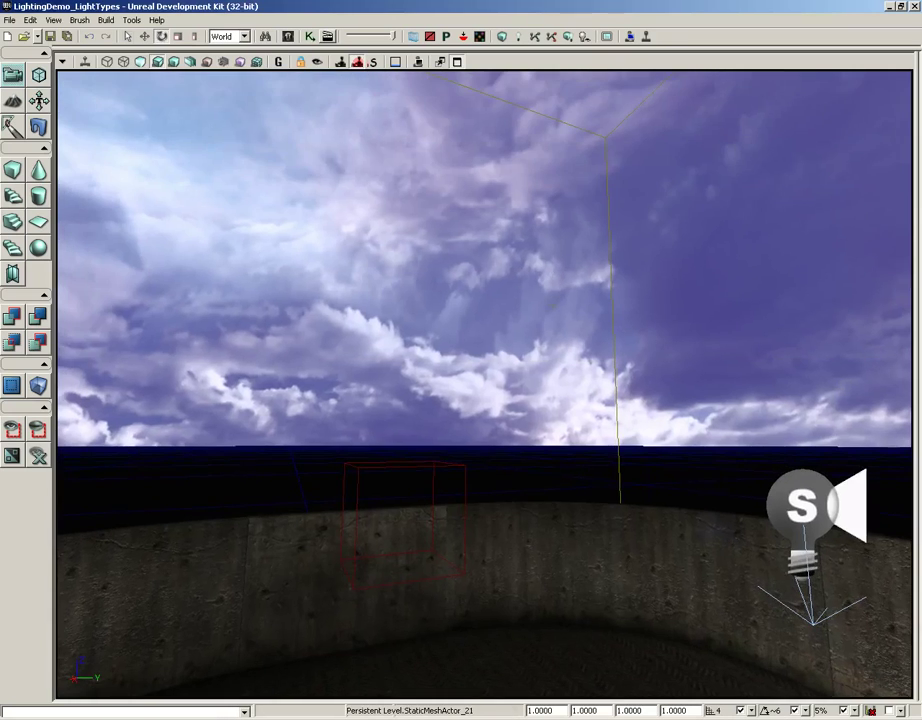
# Step: Fly the camera over the arena floor and up into the new stormy SkyDome05 clouds
pyautogui.moveTo(568, 300); pyautogui.dragTo(568, 338, button='right')
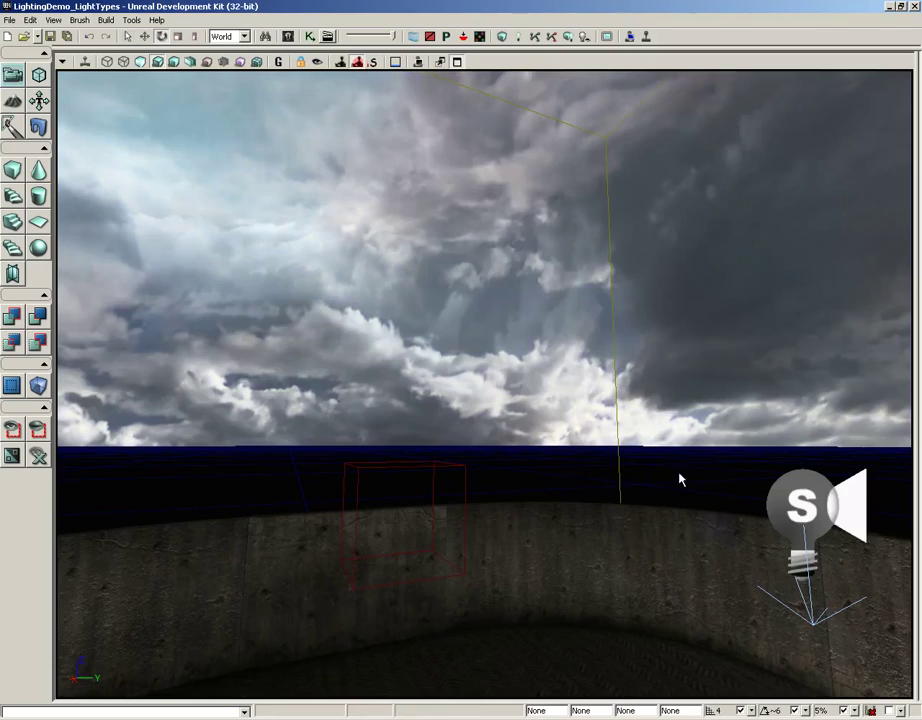
pyautogui.moveTo(679, 479); pyautogui.dragTo(659, 559)
pyautogui.moveTo(659, 559); pyautogui.dragTo(584, 452, button='right')
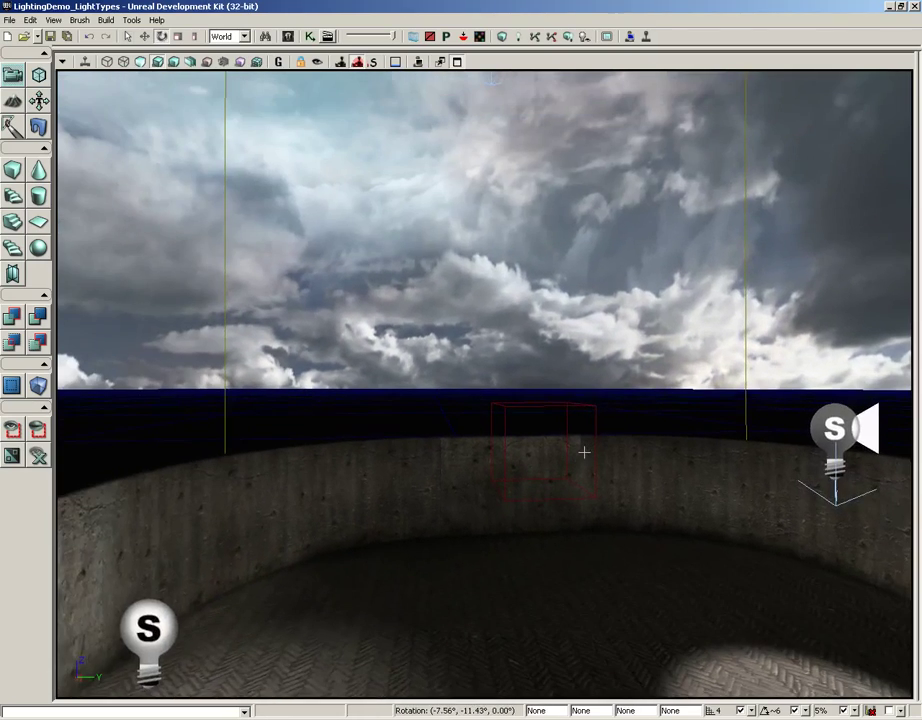
pyautogui.moveTo(584, 452); pyautogui.dragTo(632, 519)
pyautogui.moveTo(632, 519); pyautogui.dragTo(597, 514, button='right')
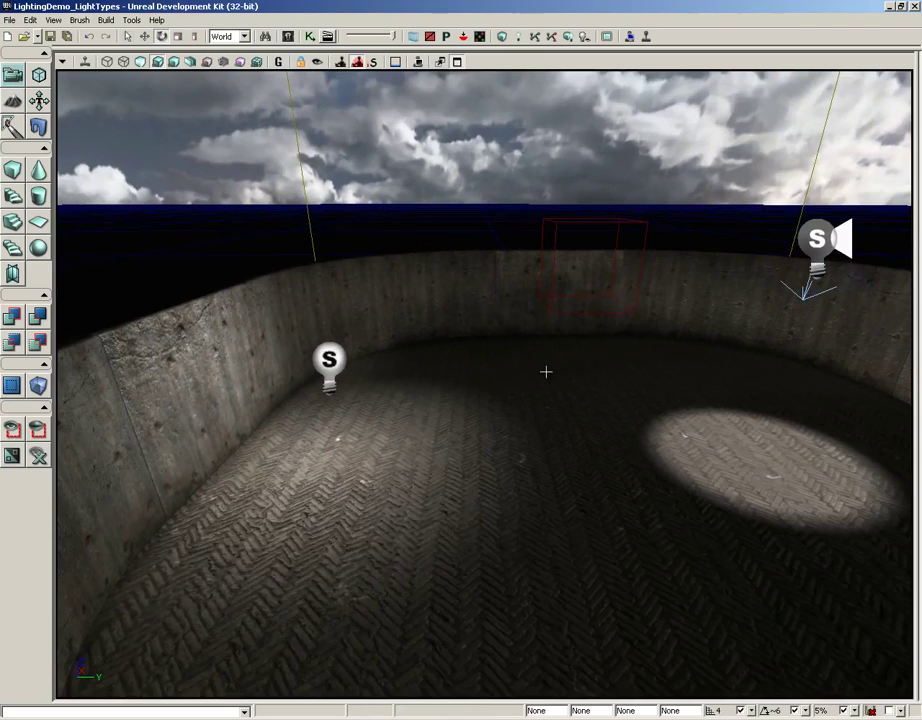
pyautogui.moveTo(546, 372); pyautogui.dragTo(547, 378, button='right')
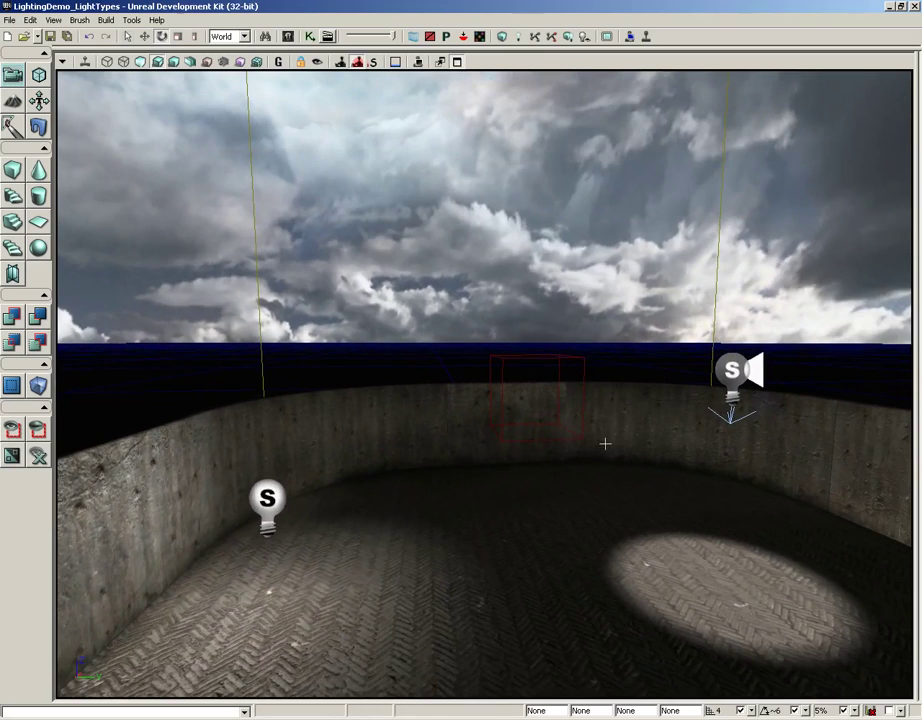
pyautogui.moveTo(558, 450)
pyautogui.mouseDown(button='right')
pyautogui.moveTo(539, 459)
pyautogui.moveTo(537, 274)
pyautogui.mouseUp(button='right')
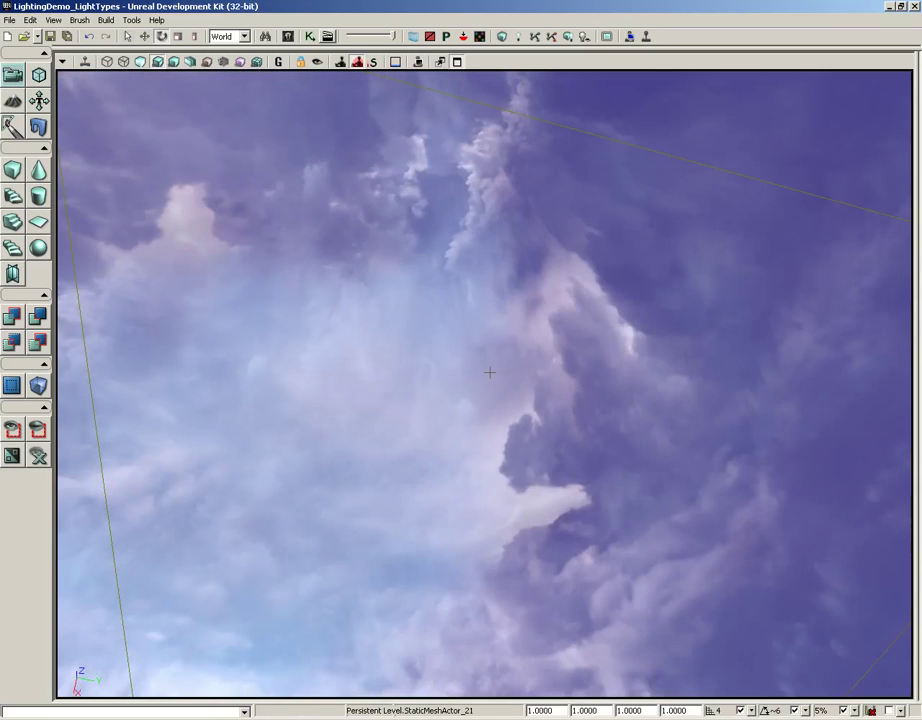
# Step: In the sky dome's Static Mesh Component Lighting properties, uncheck Accepts Lights? and Cast Shadow?
pyautogui.doubleClick(489, 372)
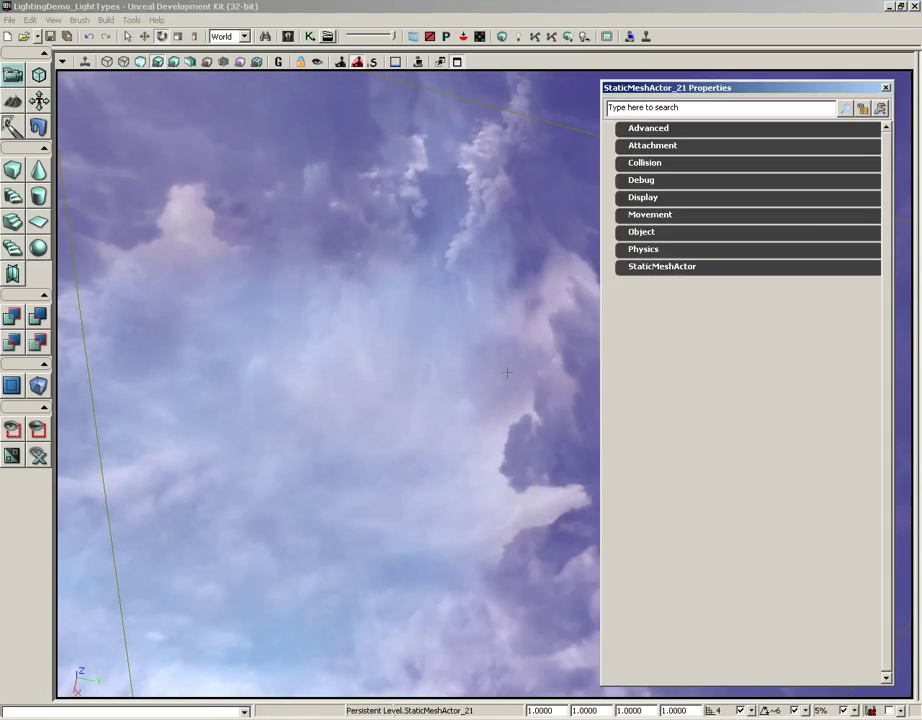
pyautogui.click(645, 266)
pyautogui.click(632, 284)
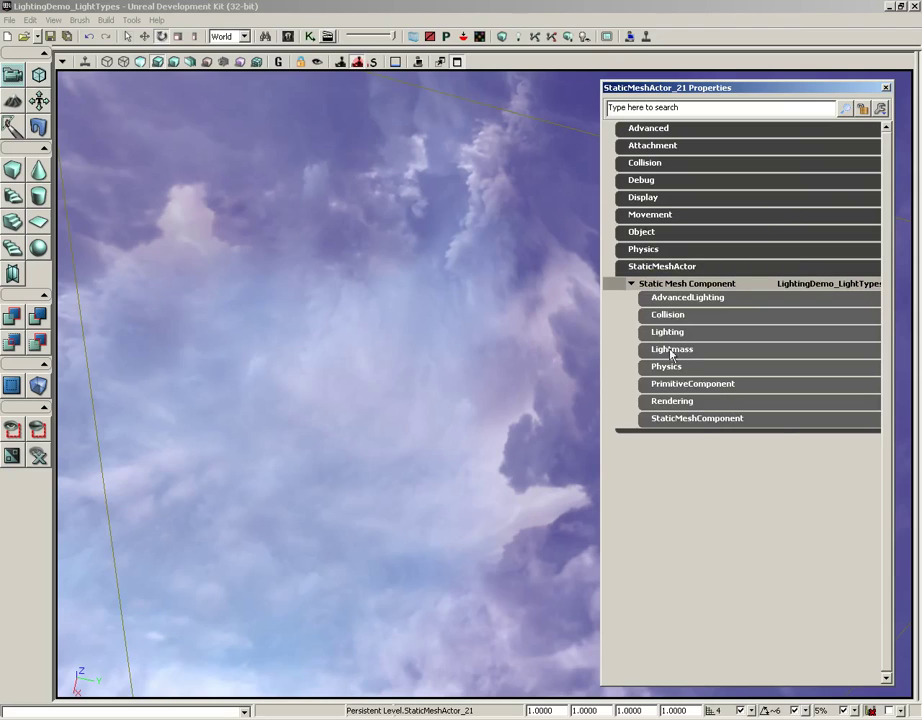
pyautogui.click(662, 334)
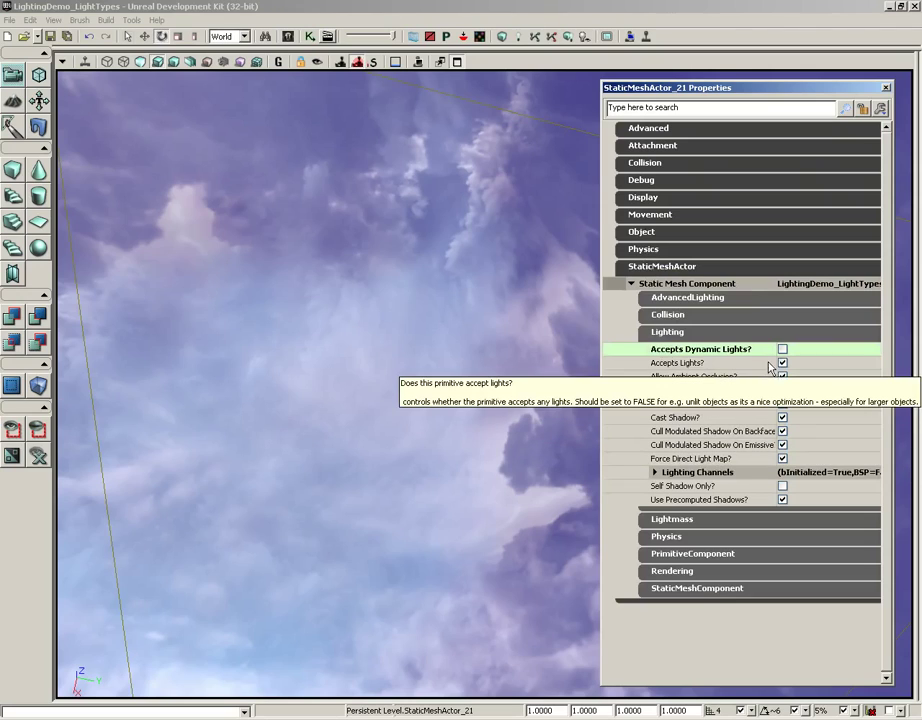
pyautogui.click(782, 364)
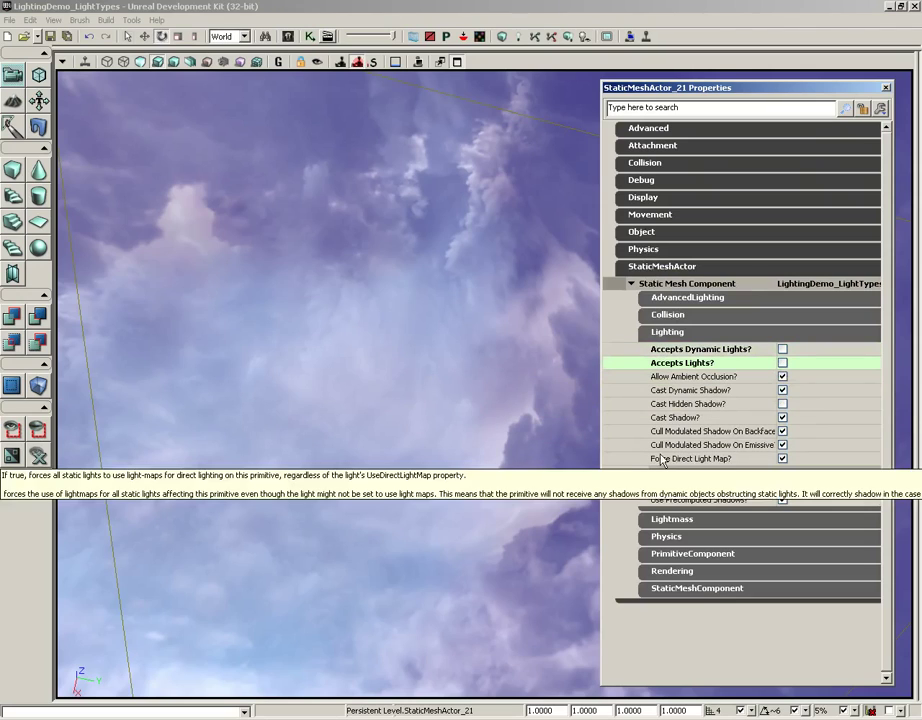
pyautogui.click(782, 417)
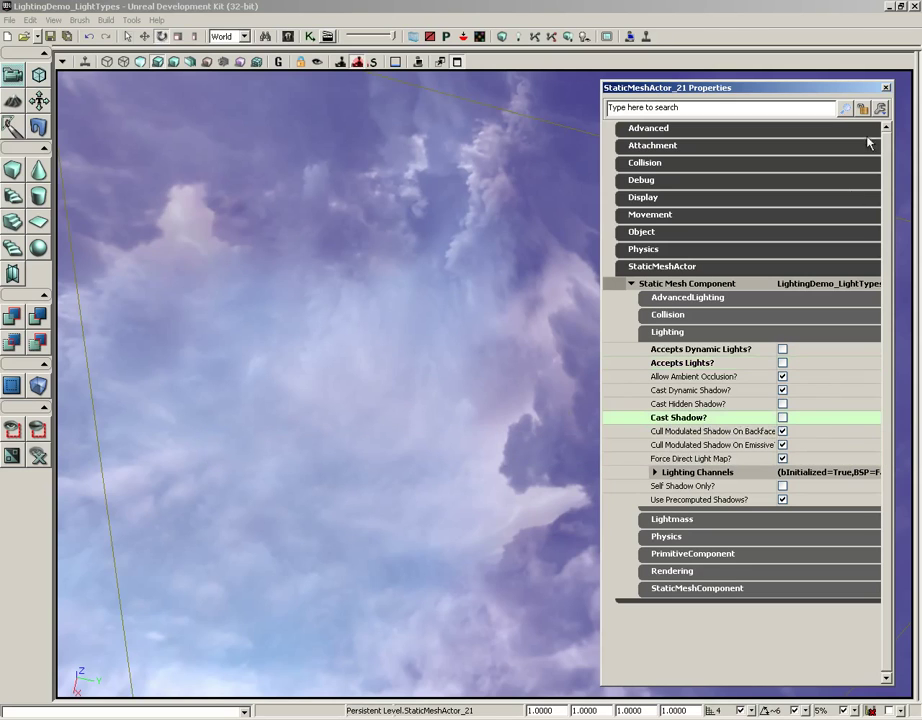
pyautogui.click(885, 87)
# Step: Rotate the sky dome to a new orientation and look around the arena walls and sky
pyautogui.moveTo(446, 400); pyautogui.dragTo(446, 661, button='right')
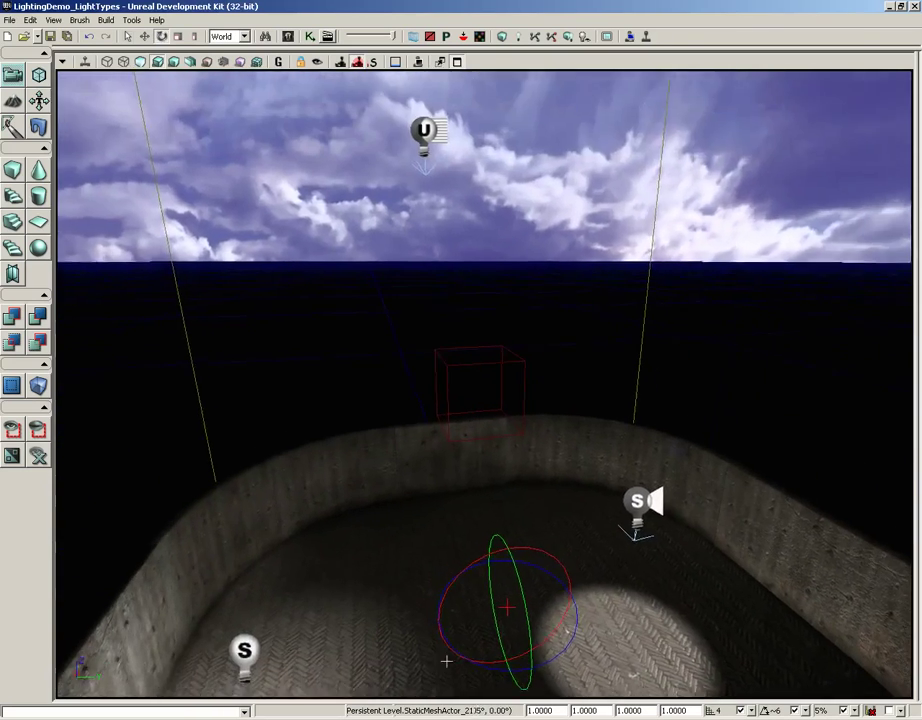
pyautogui.moveTo(446, 661); pyautogui.dragTo(449, 697)
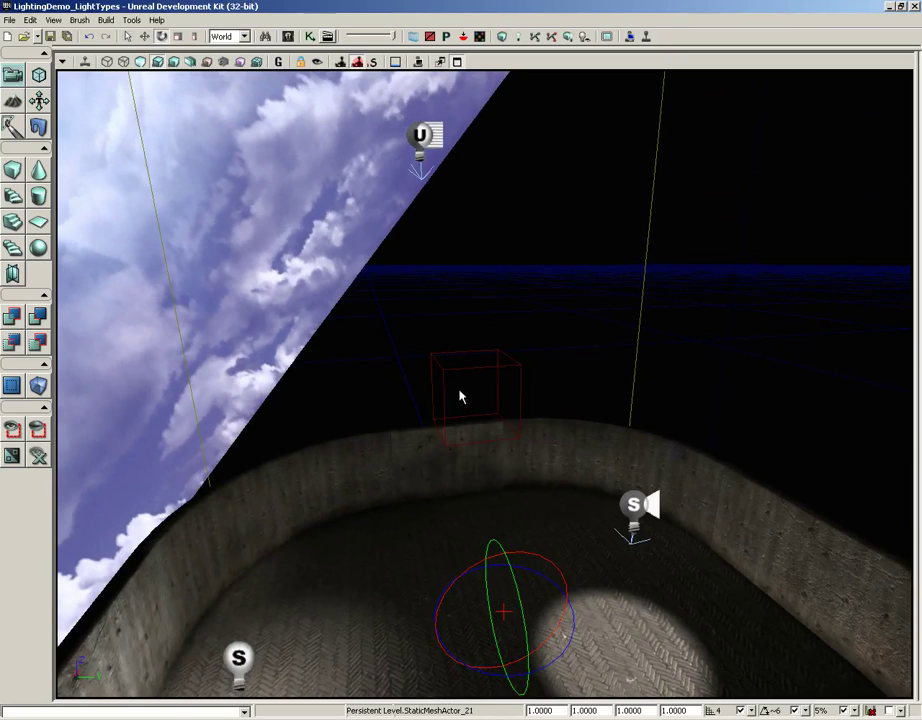
pyautogui.moveTo(525, 549); pyautogui.dragTo(683, 551)
pyautogui.moveTo(590, 350)
pyautogui.mouseDown(button='right')
pyautogui.moveTo(589, 502)
pyautogui.moveTo(603, 541)
pyautogui.moveTo(667, 453)
pyautogui.moveTo(620, 360)
pyautogui.moveTo(528, 283)
pyautogui.moveTo(609, 350)
pyautogui.moveTo(632, 422)
pyautogui.moveTo(727, 454)
pyautogui.mouseUp(button='right')
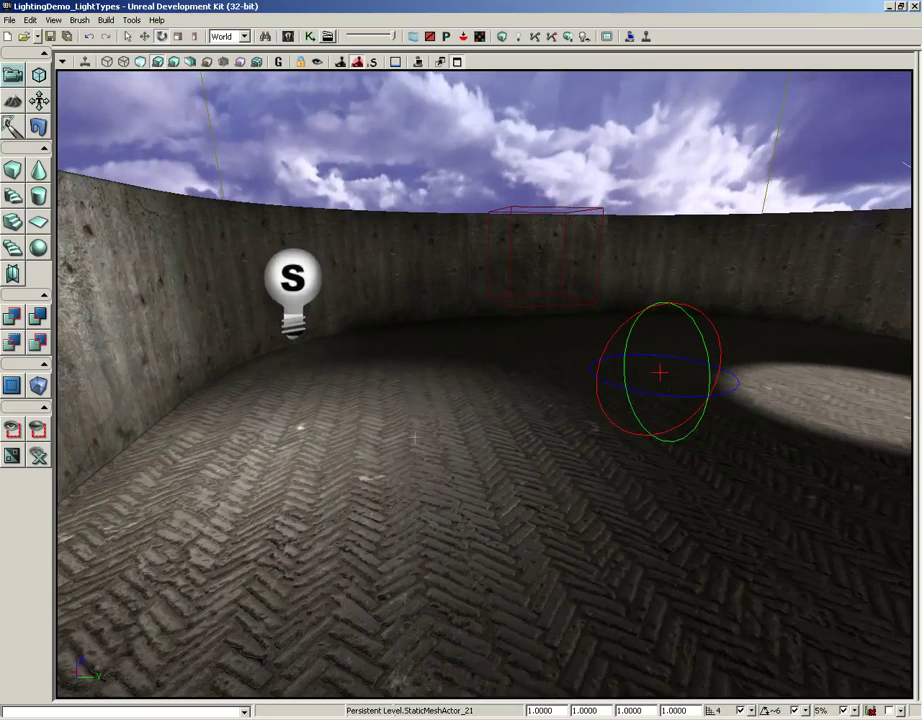
pyautogui.moveTo(414, 438)
pyautogui.mouseDown(button='right')
pyautogui.moveTo(704, 422)
pyautogui.moveTo(590, 344)
pyautogui.moveTo(418, 393)
pyautogui.moveTo(222, 290)
pyautogui.moveTo(181, 207)
pyautogui.moveTo(175, 377)
pyautogui.moveTo(522, 459)
pyautogui.mouseUp(button='right')
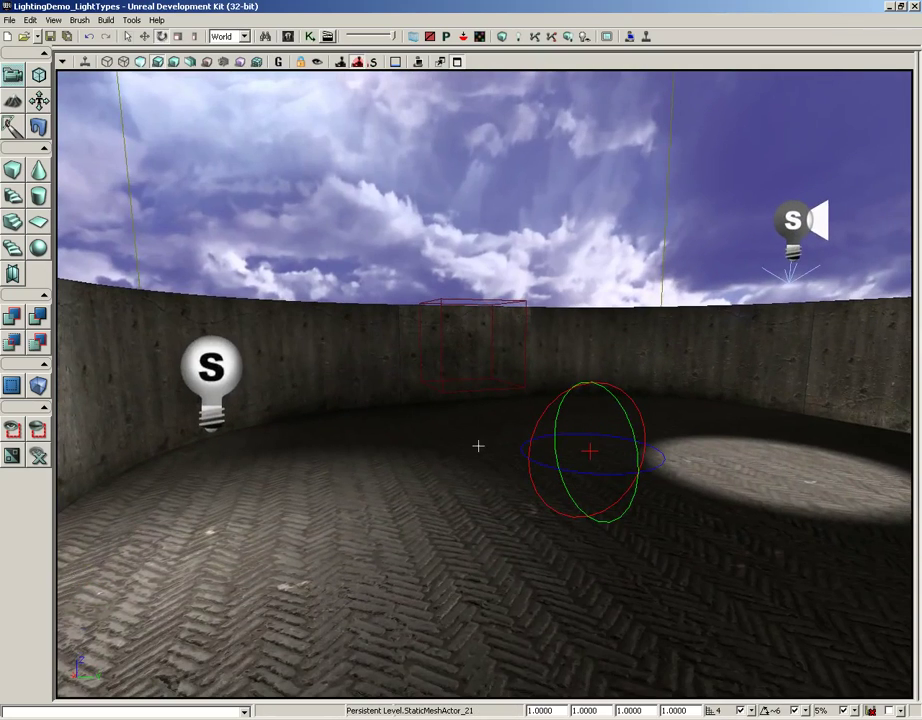